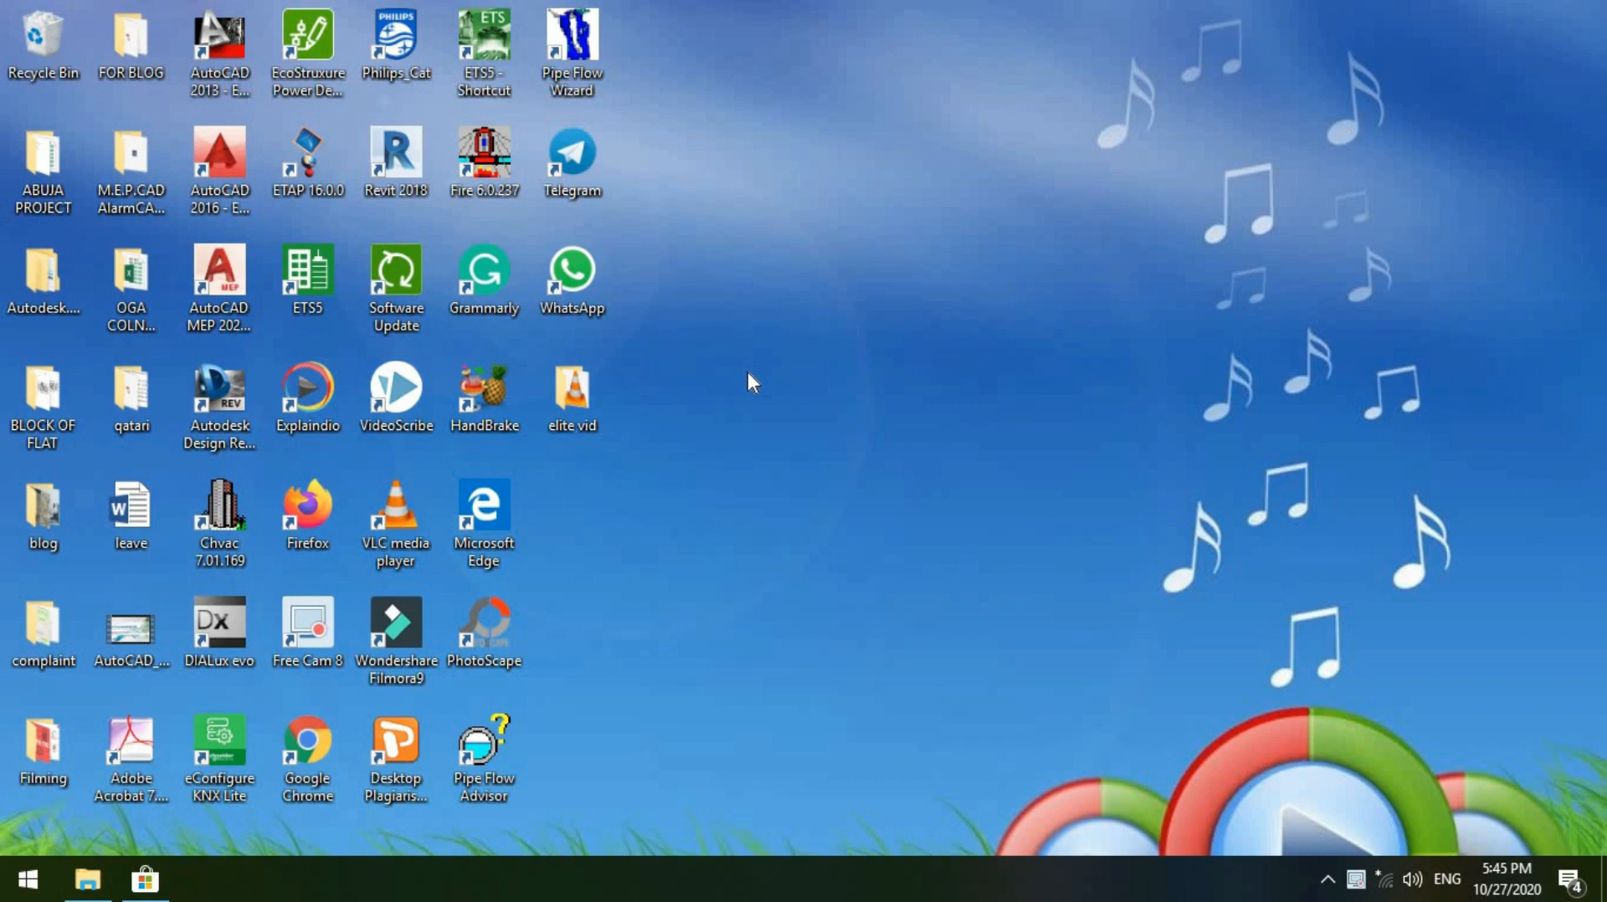
- Launch Fire 6.0.237, decline the update check, dismiss the Tip of the Day and maximize the main window
double_click(483, 167)
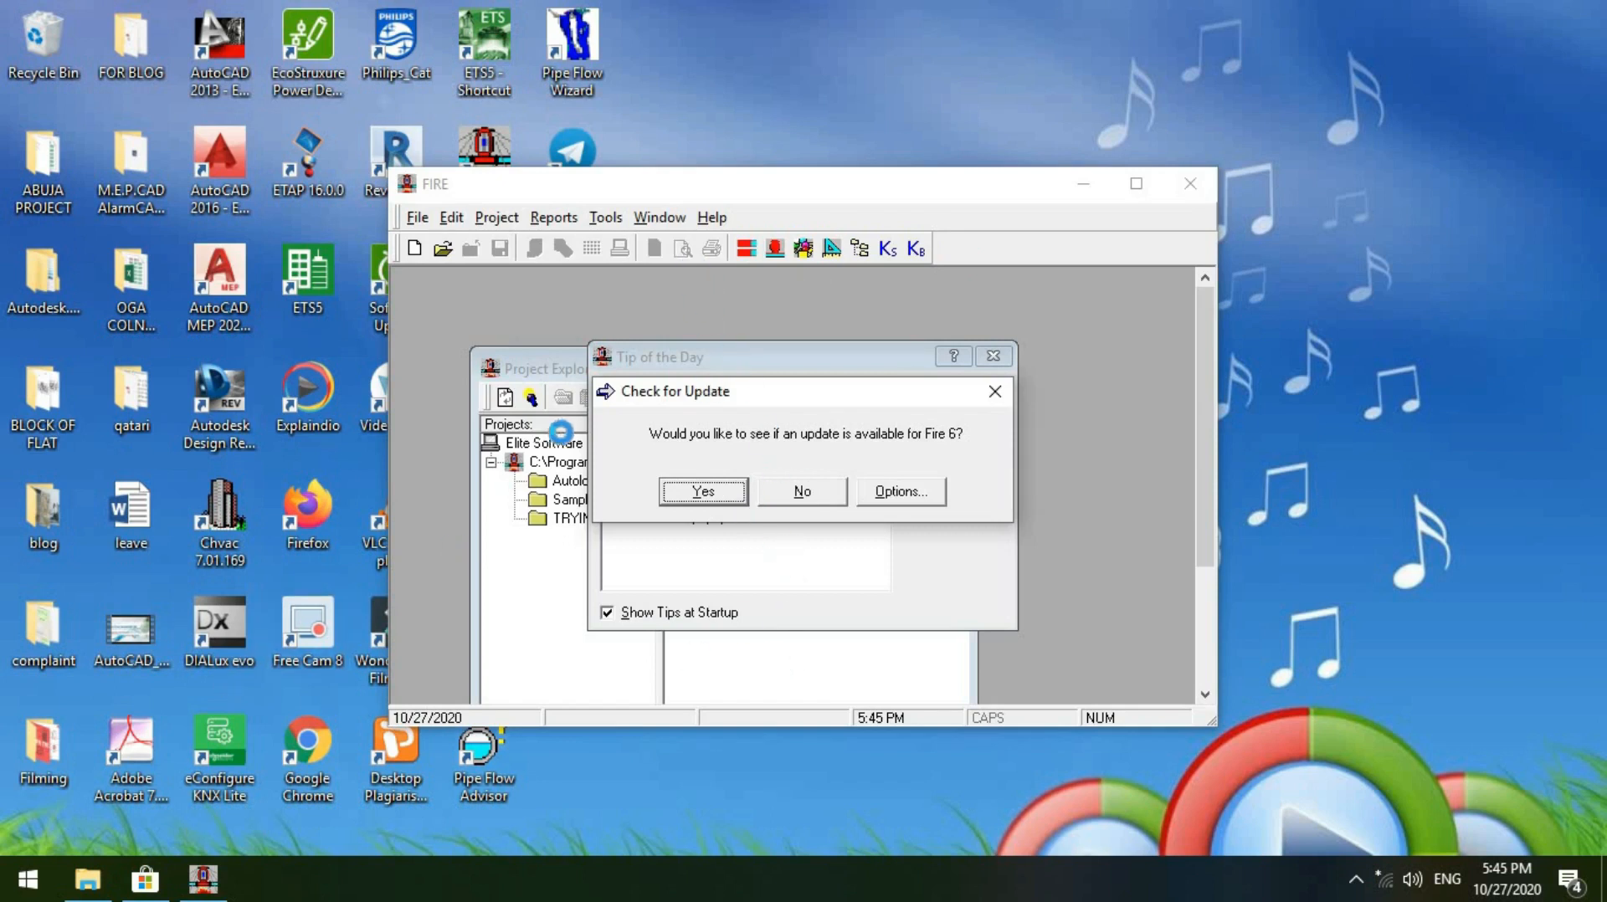
left_click(810, 499)
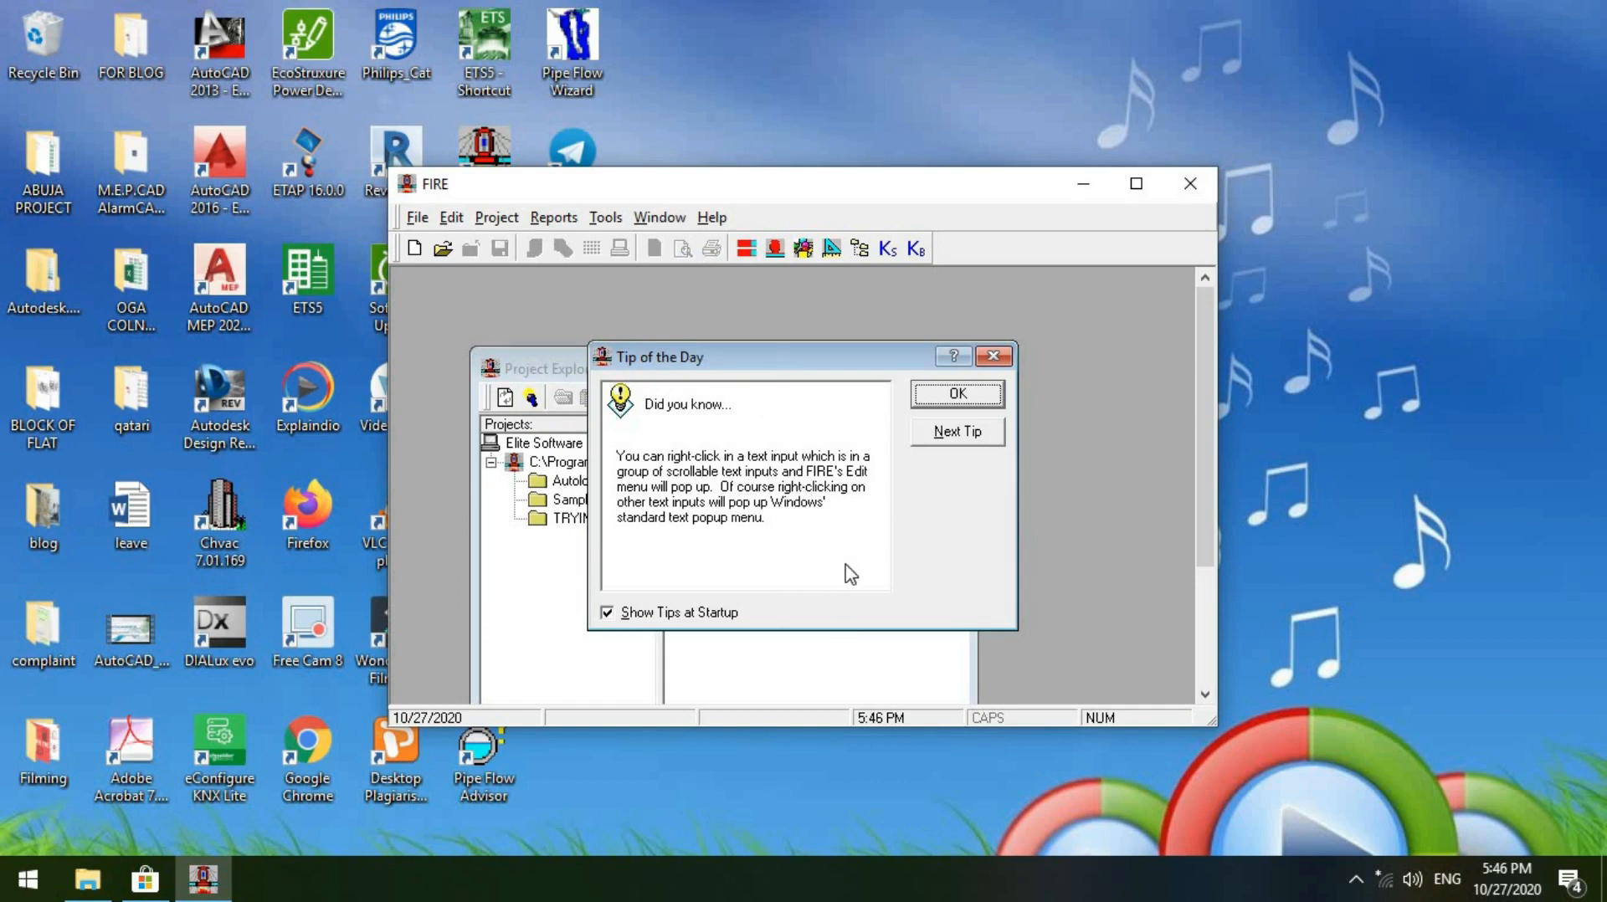
left_click(954, 395)
left_click(559, 459)
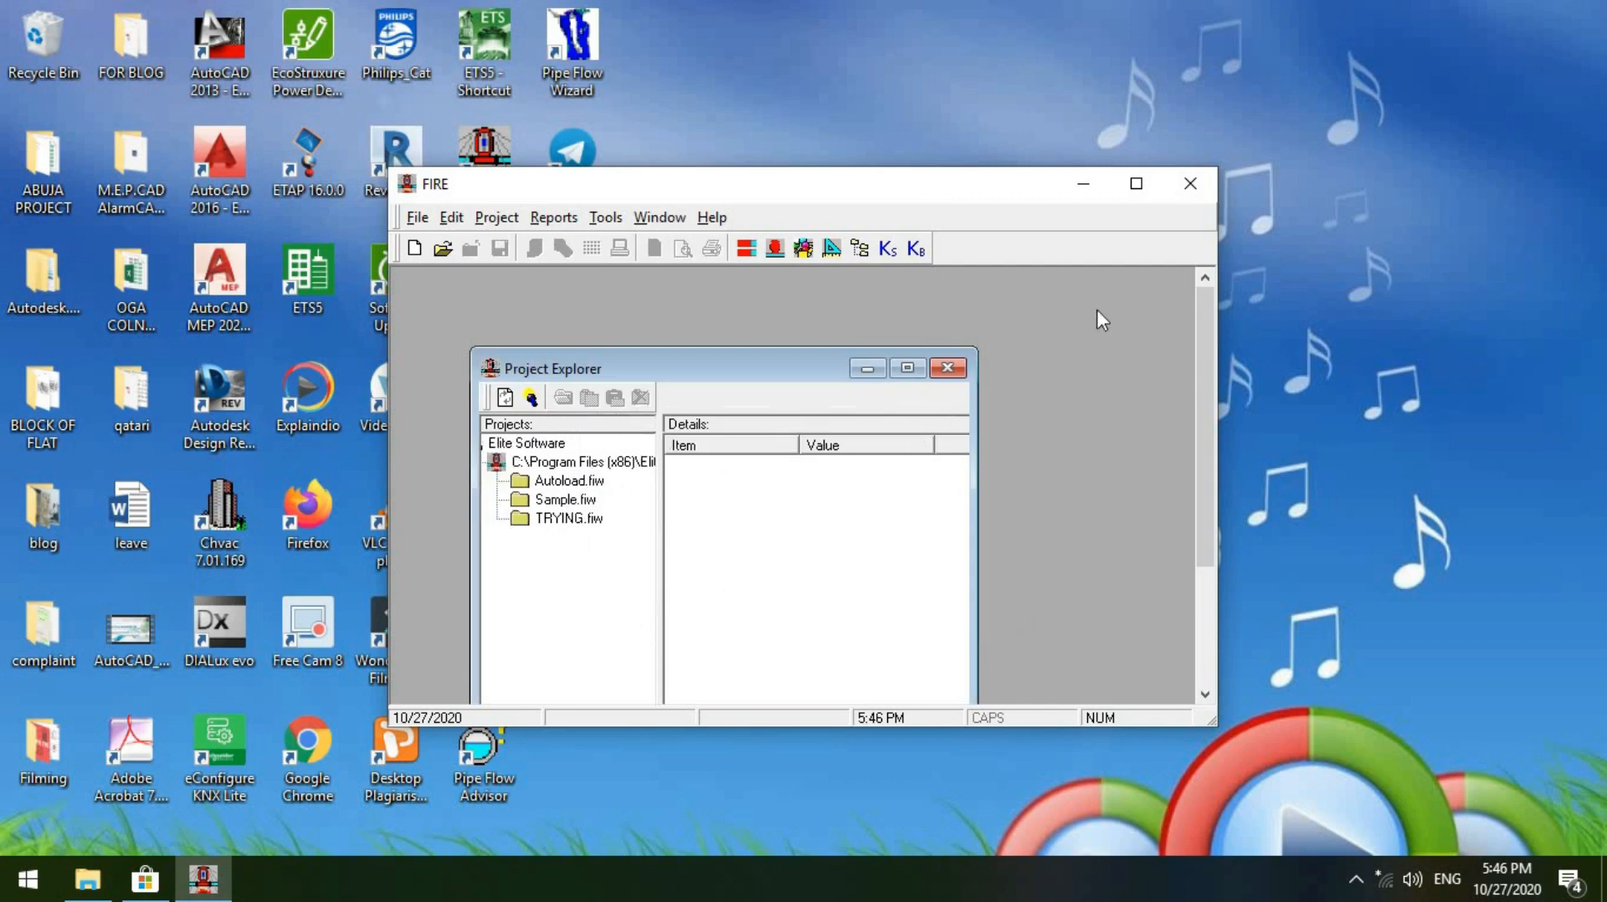
left_click(1135, 183)
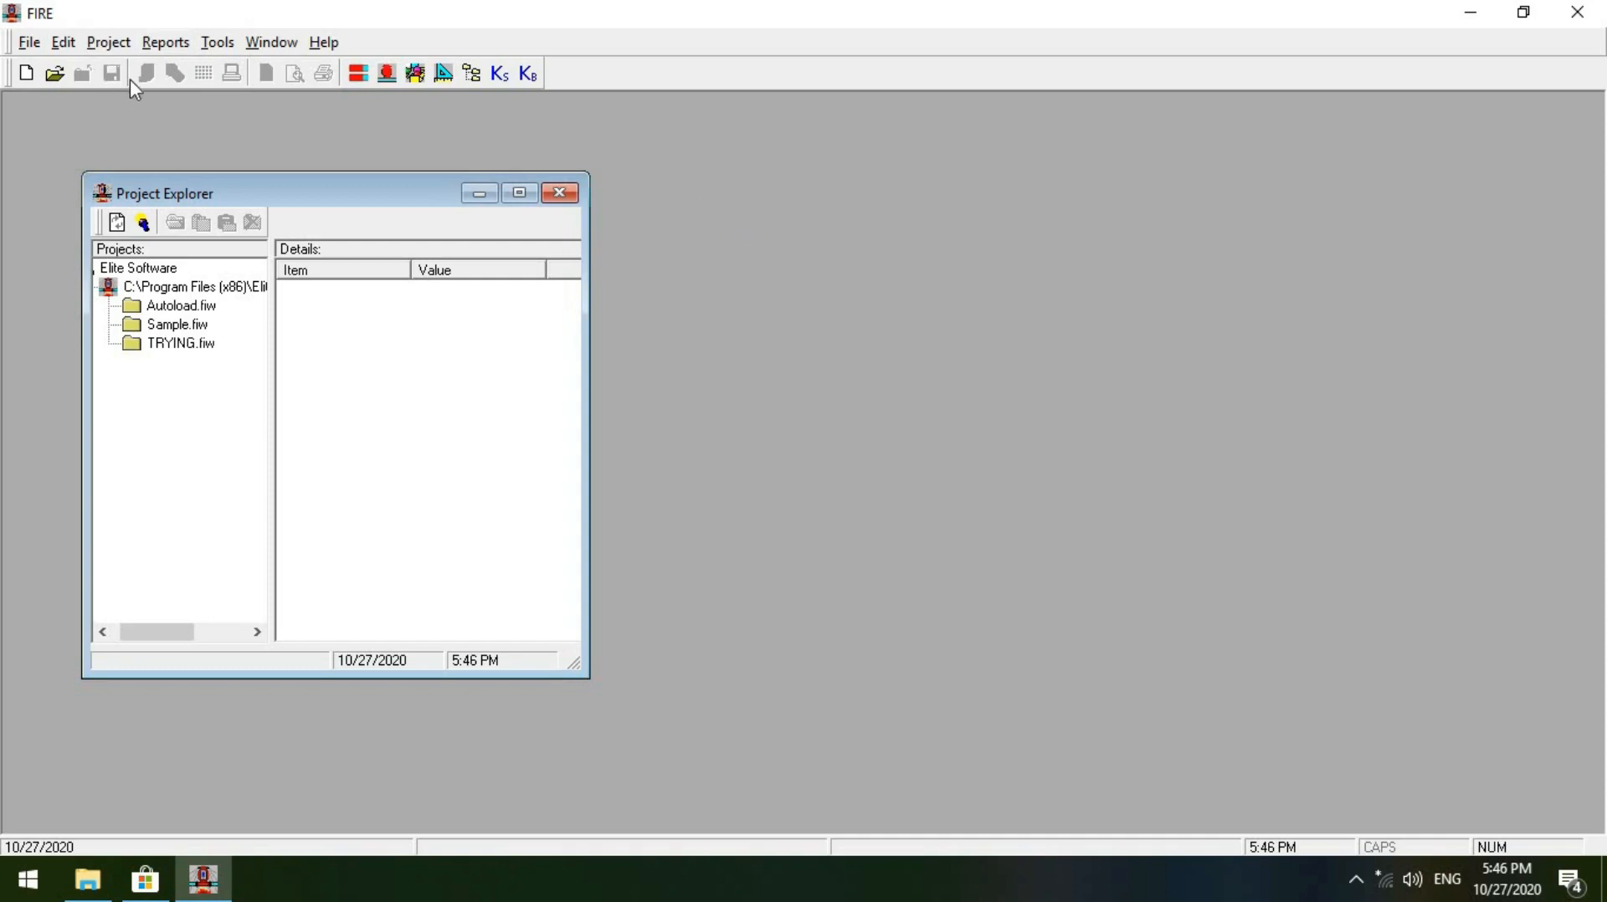
left_click(31, 48)
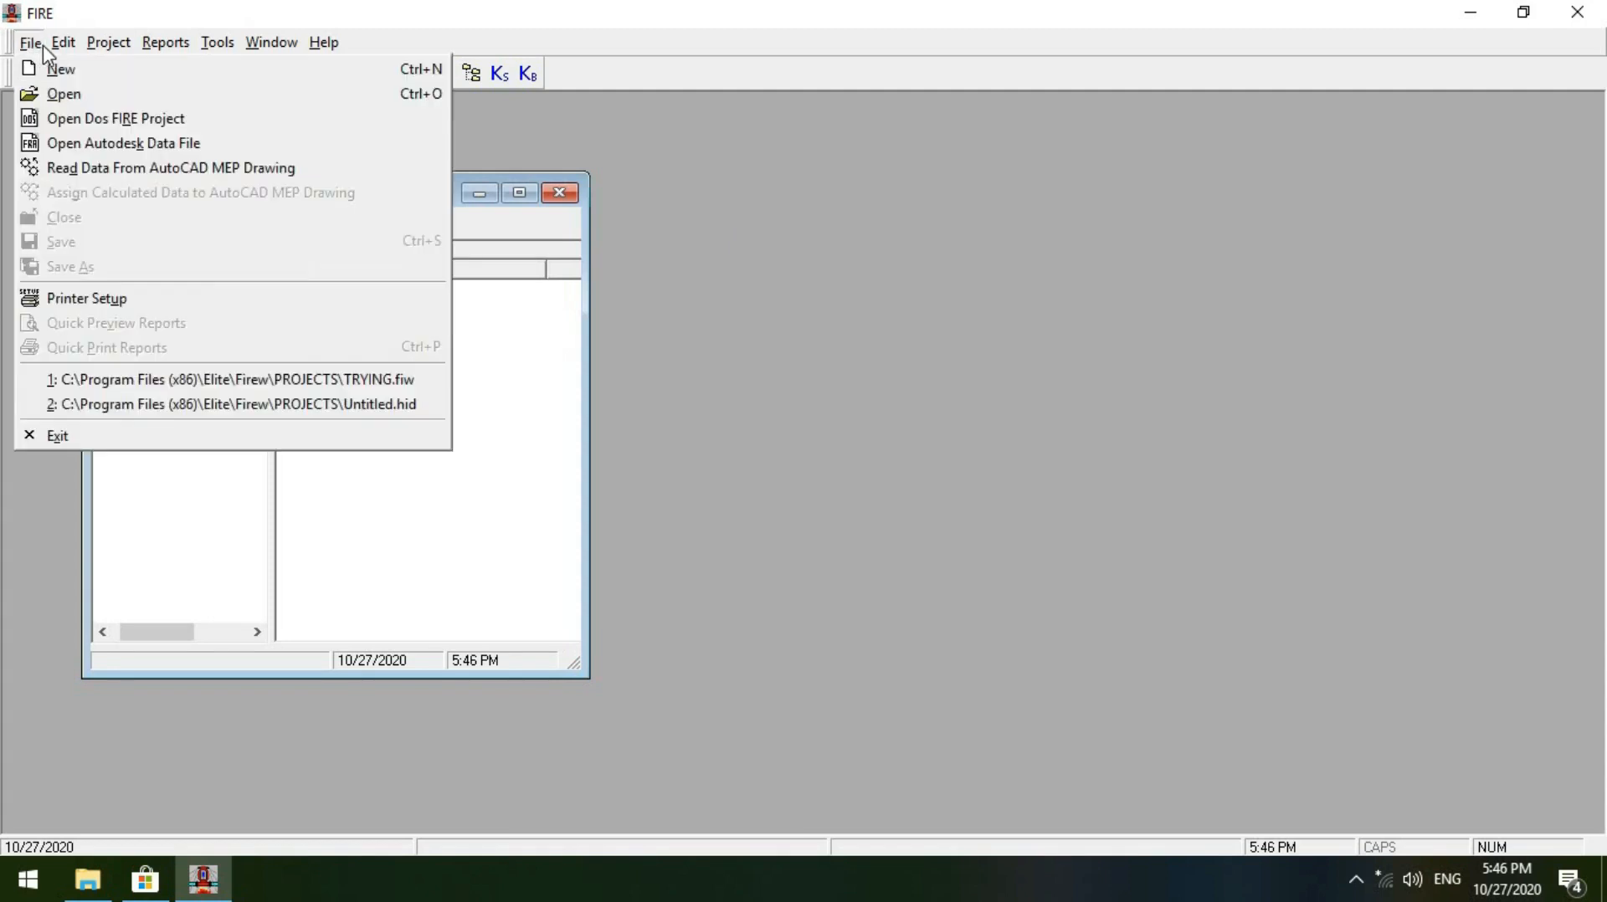
left_click(74, 46)
left_click(109, 44)
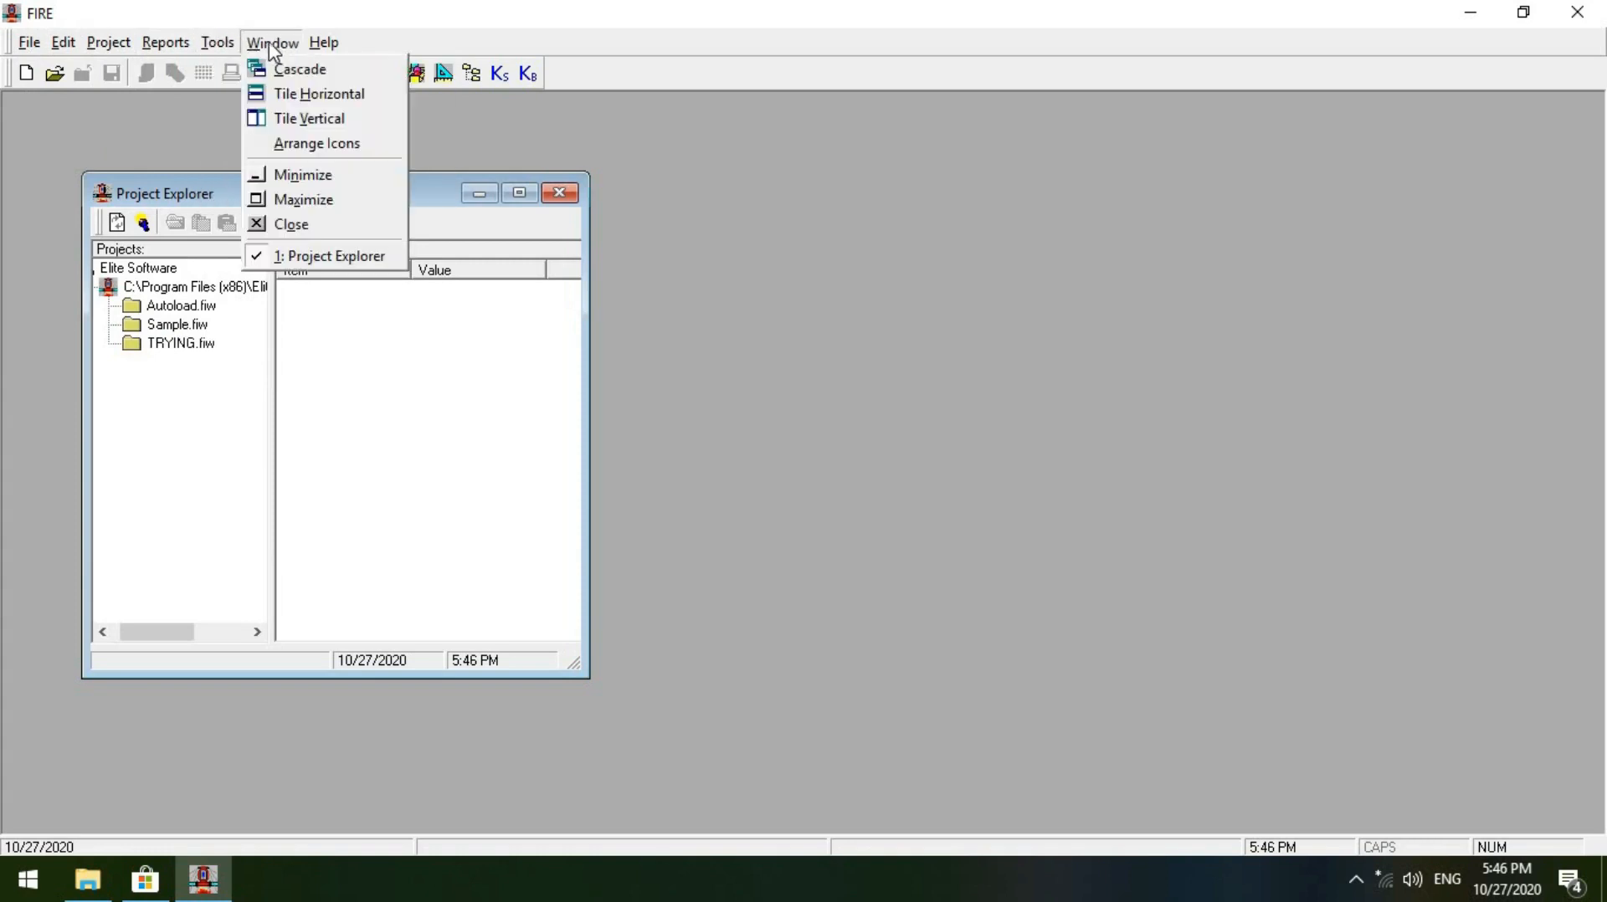
mouse_move(318, 46)
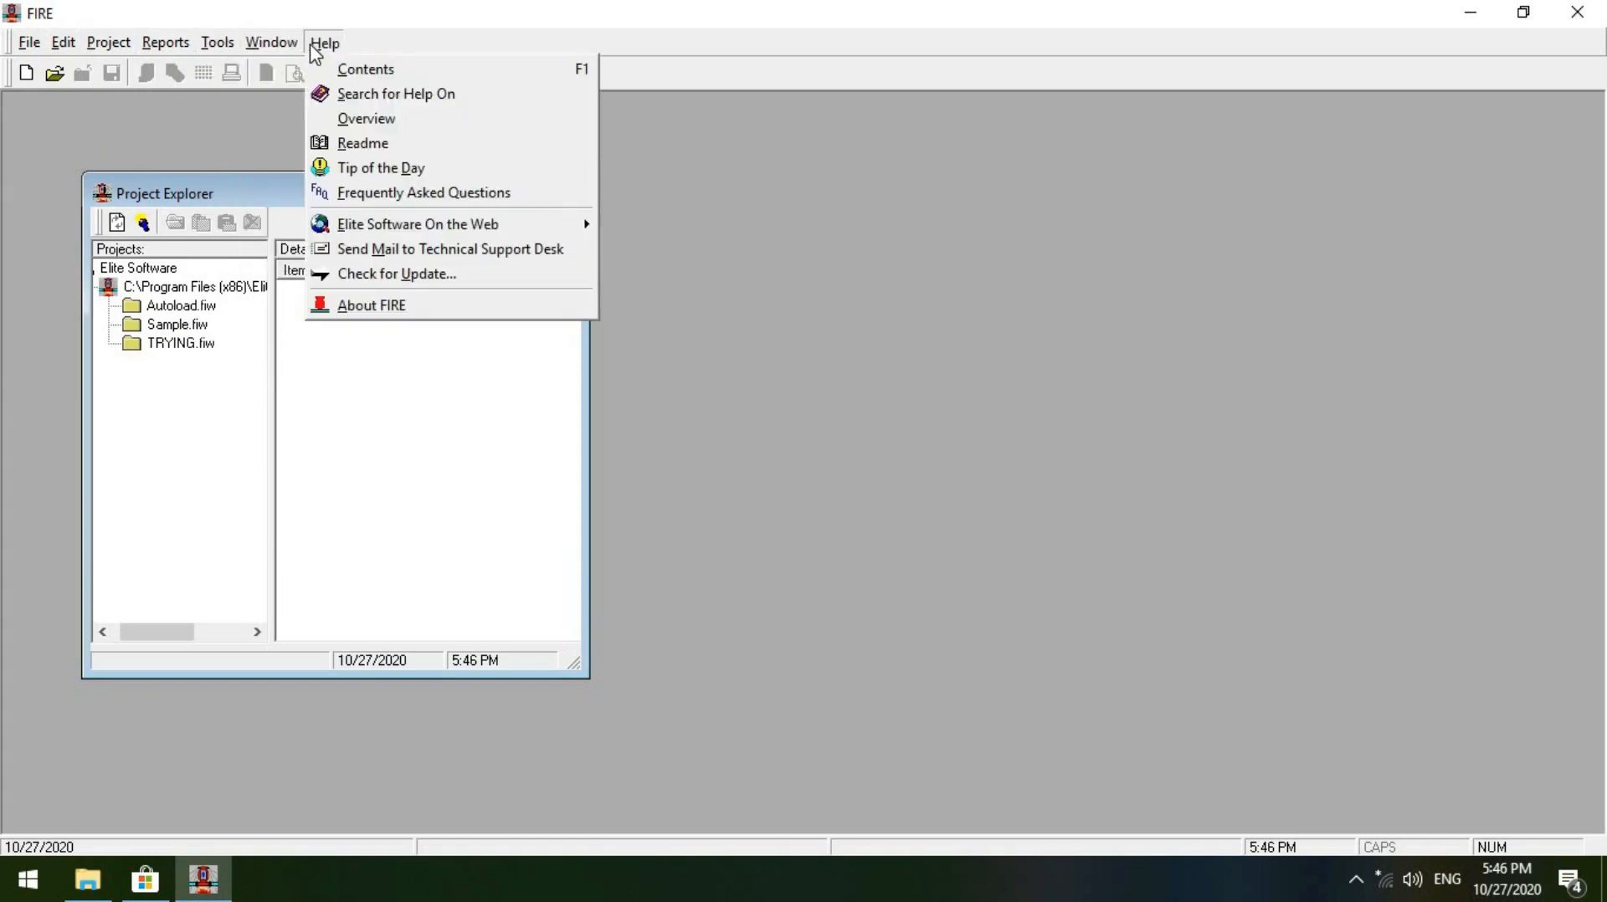
left_click(17, 128)
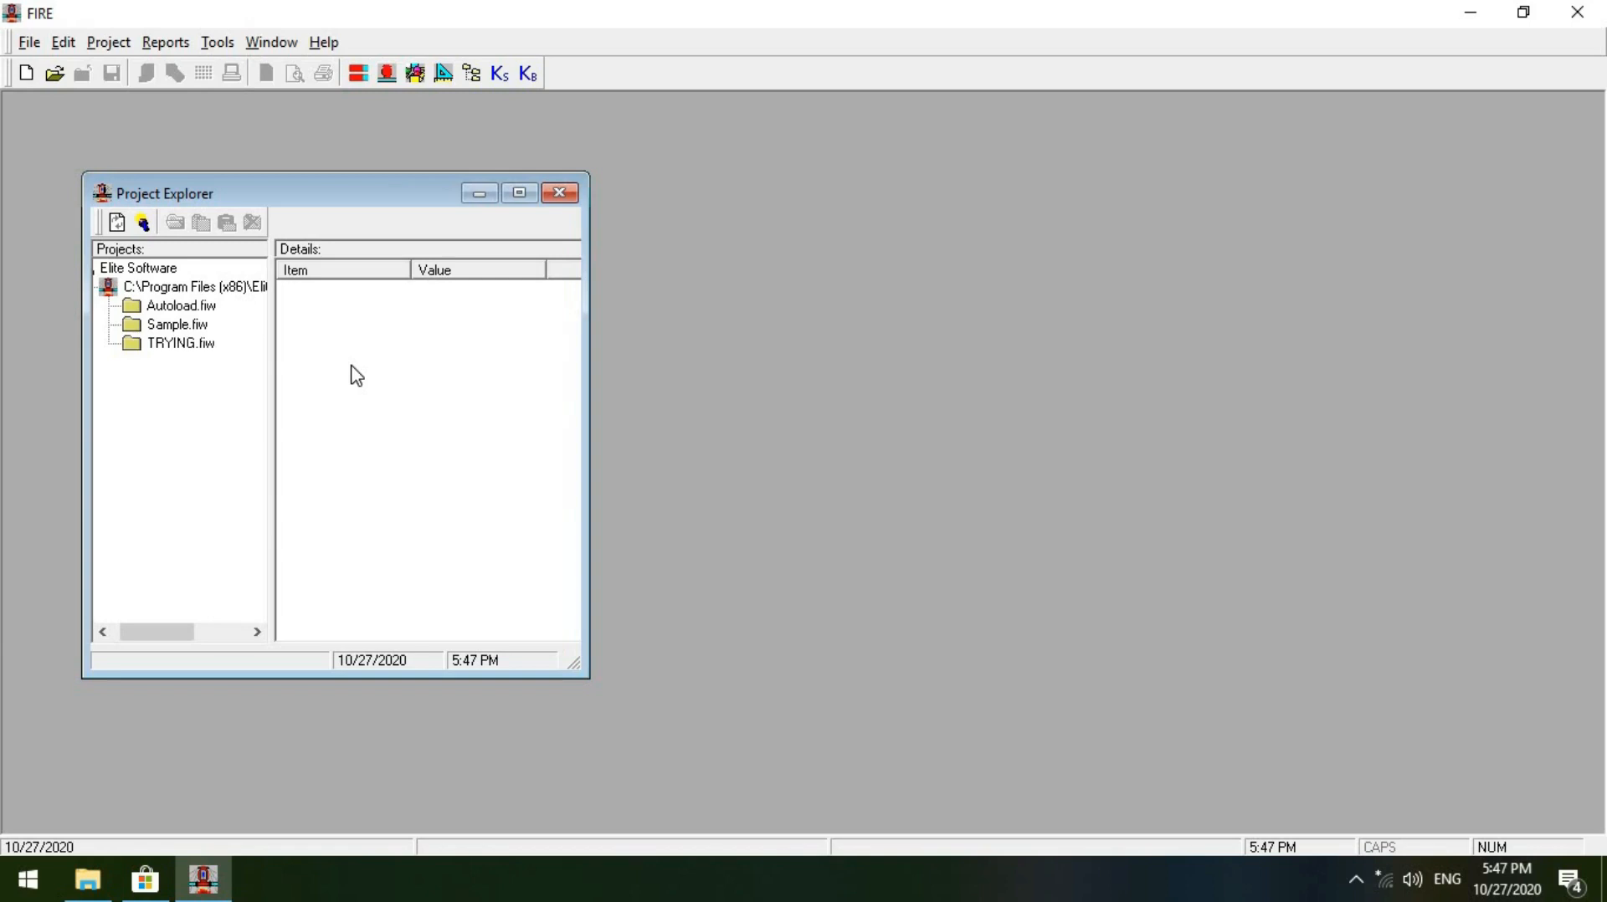
- View the details of the Autoload.fiw, Sample.fiw and TRYING.fiw projects in the Project Explorer
left_click(186, 309)
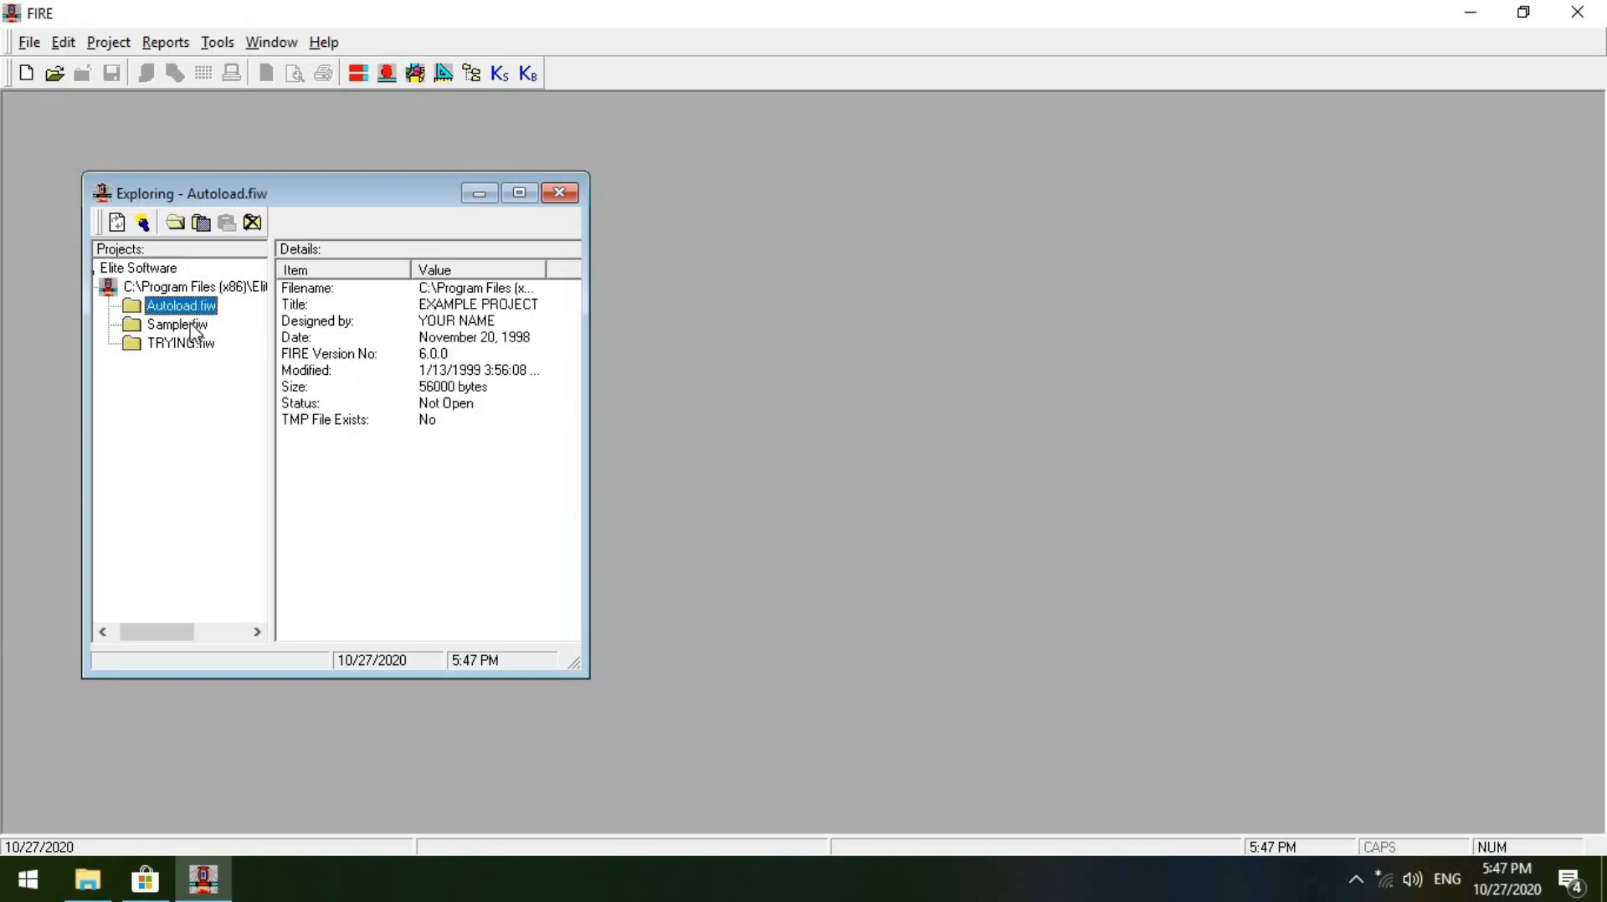
left_click(178, 326)
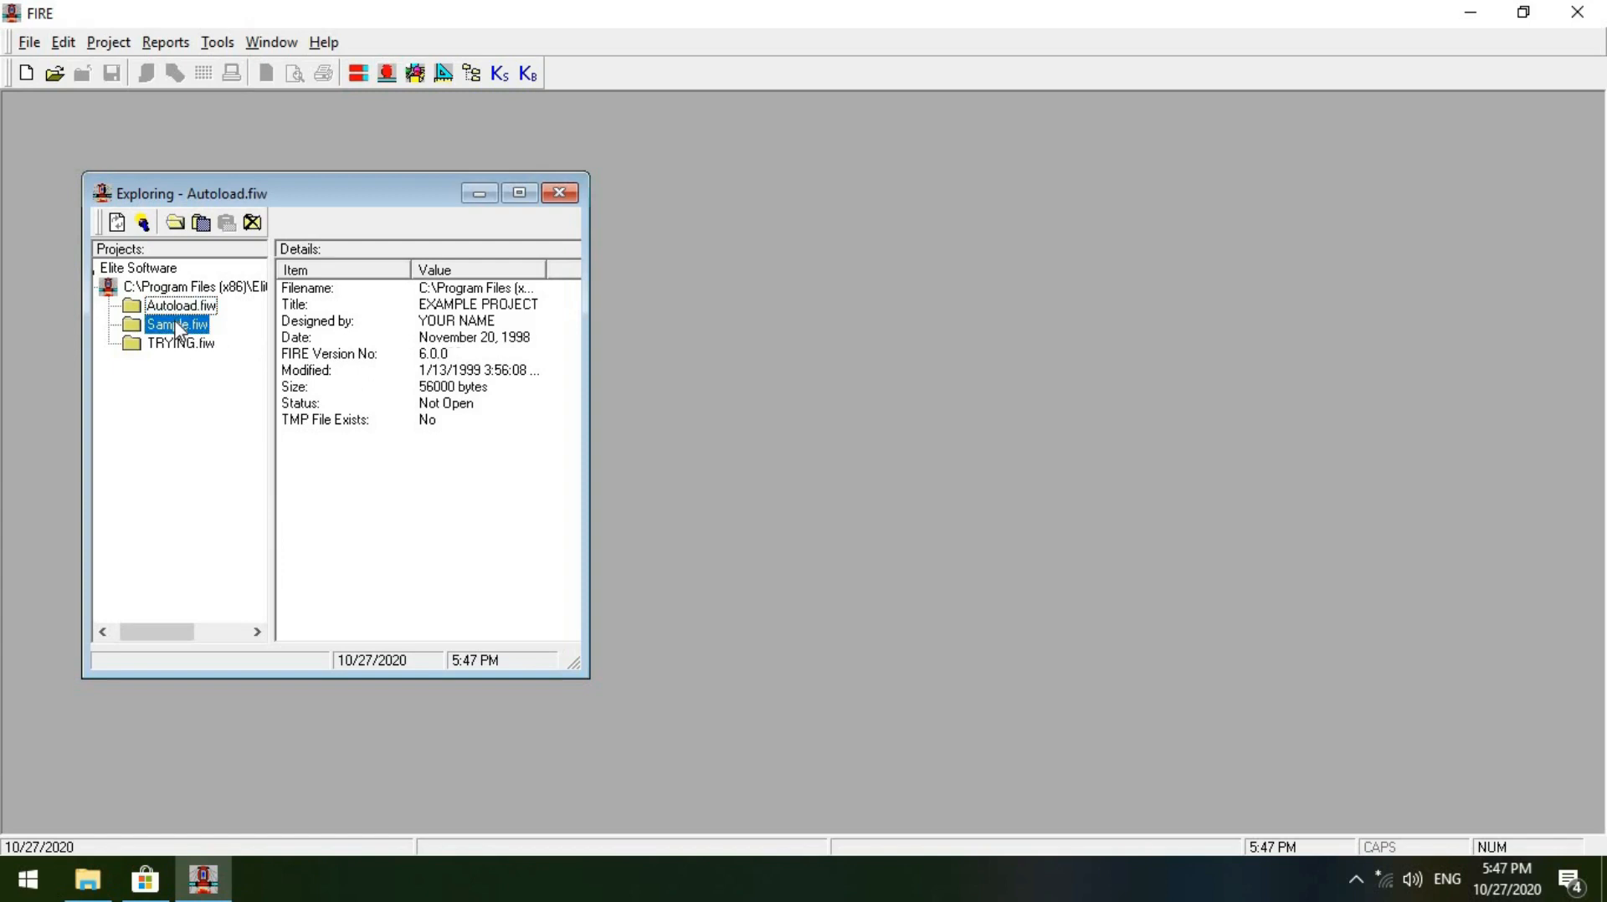
left_click(170, 346)
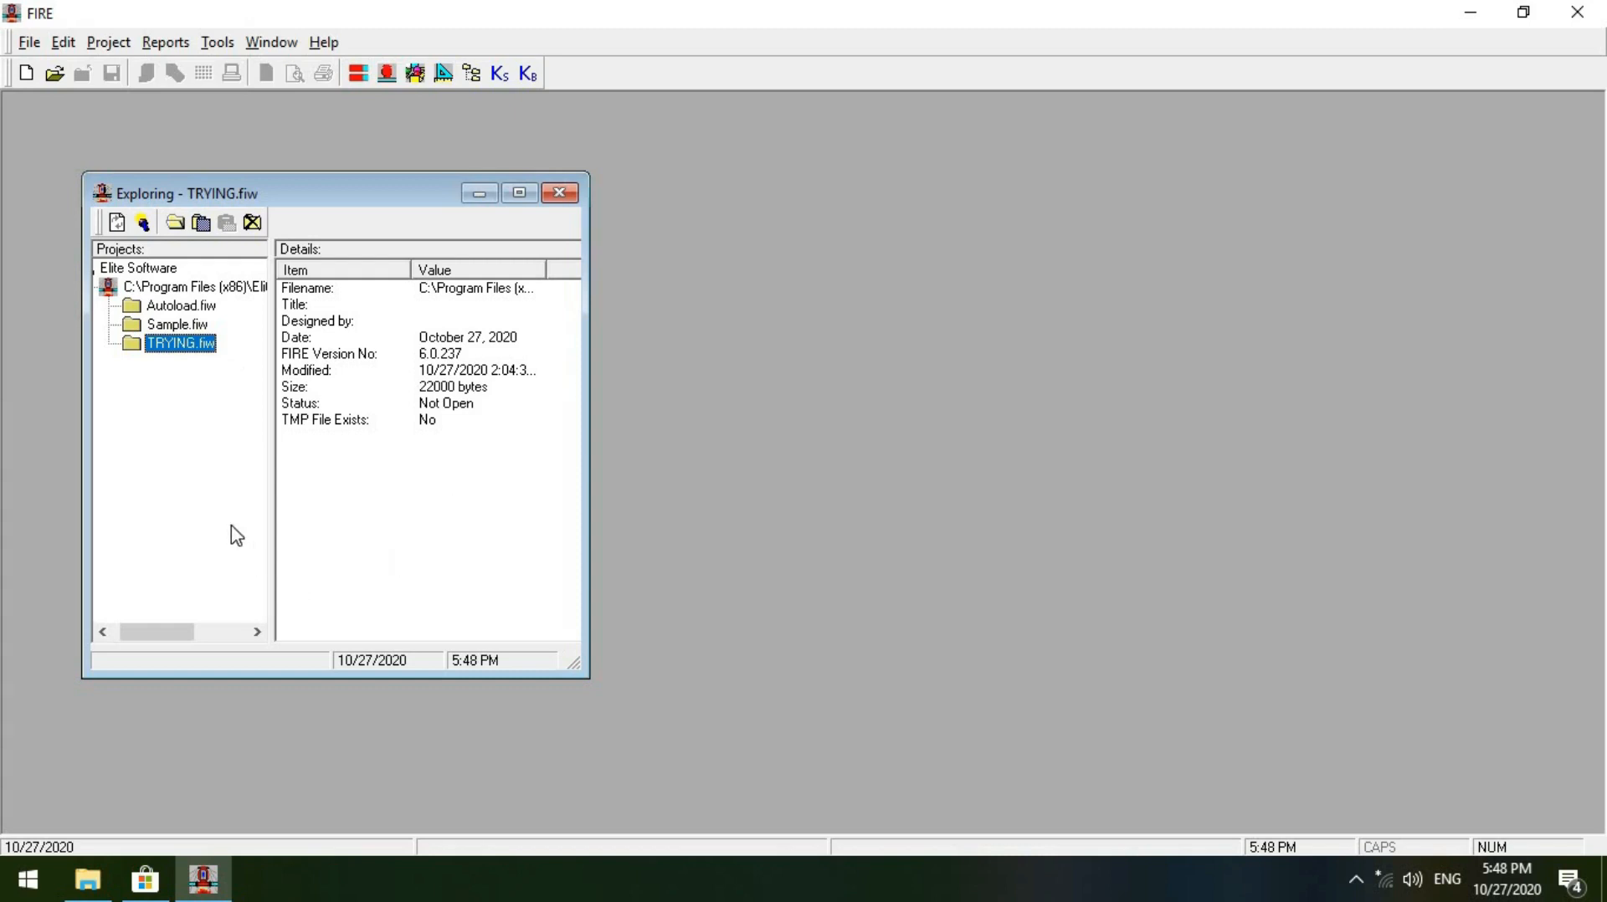
right_click(217, 492)
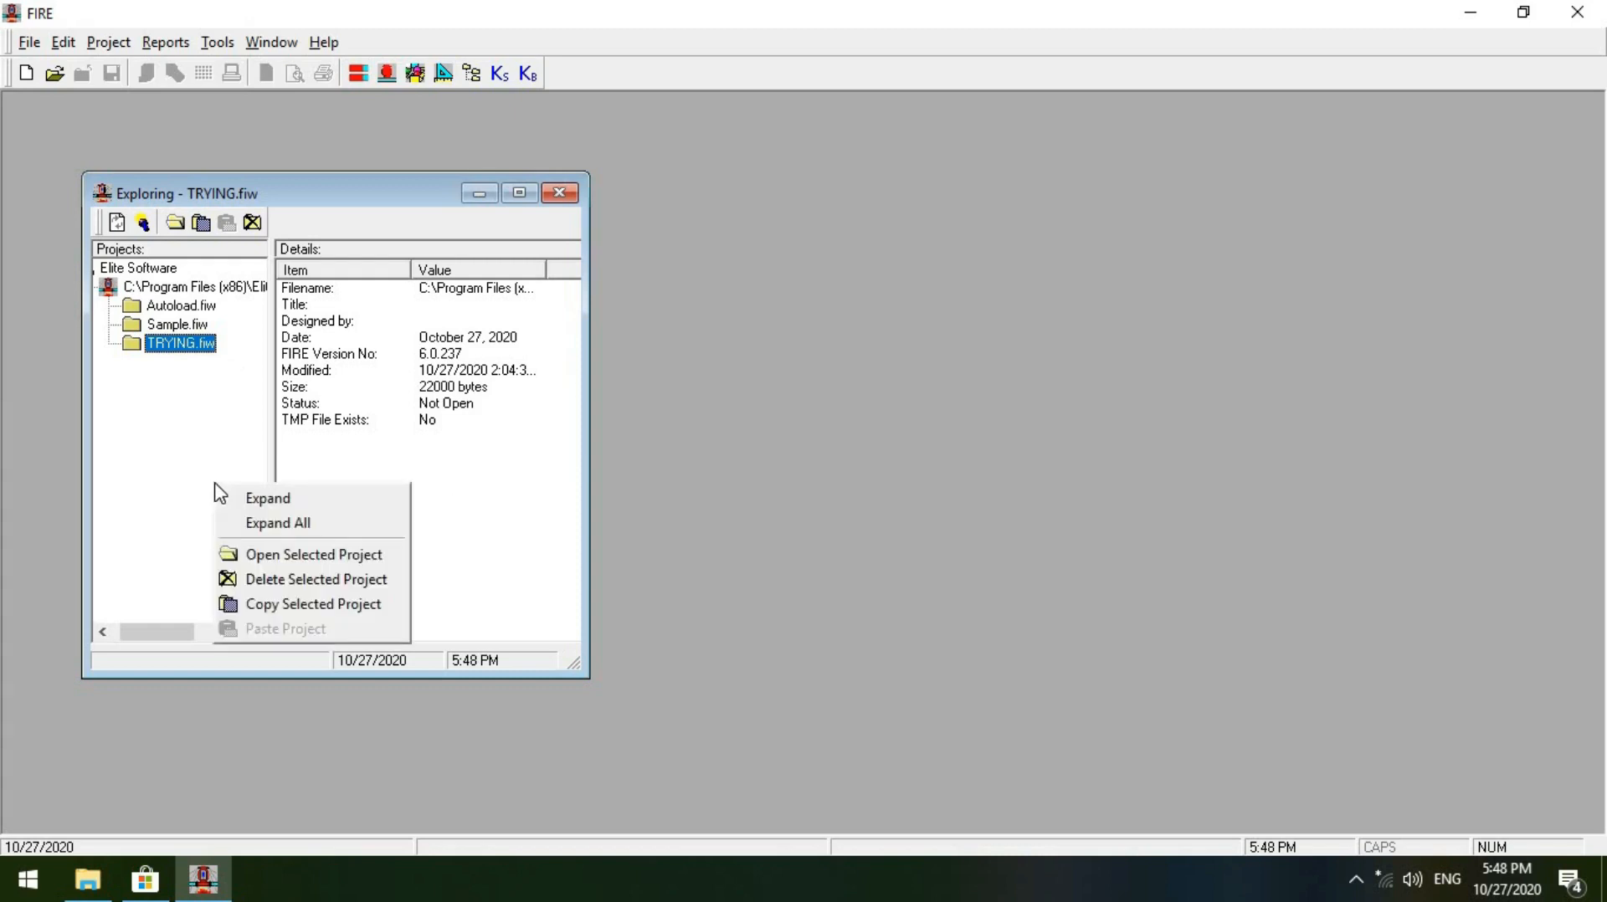
right_click(172, 449)
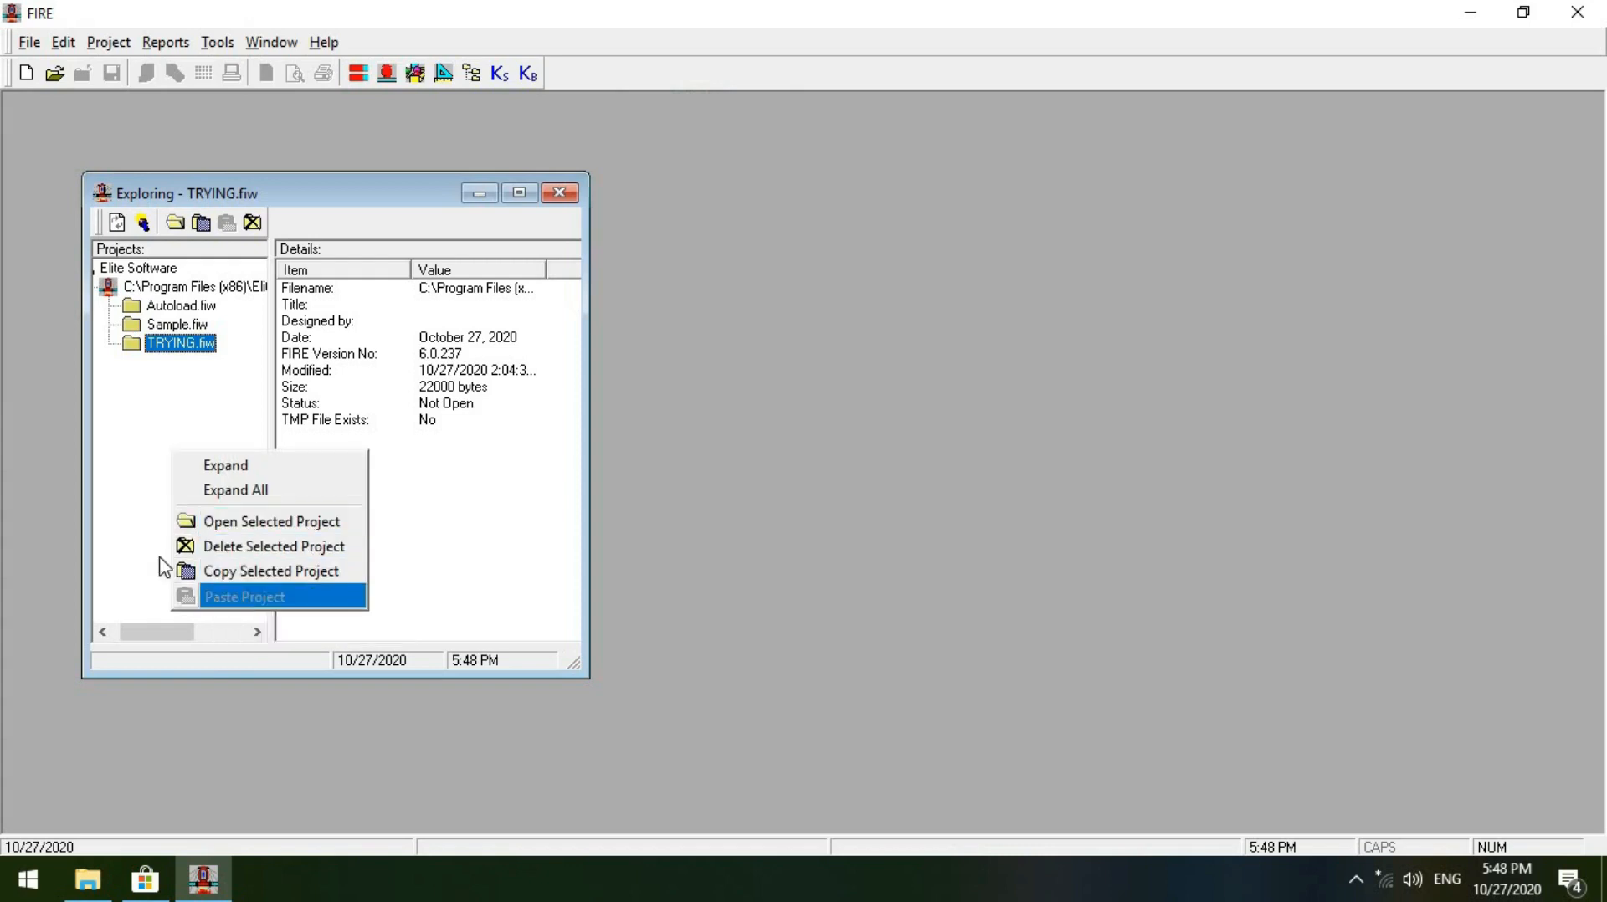
right_click(599, 46)
right_click(599, 31)
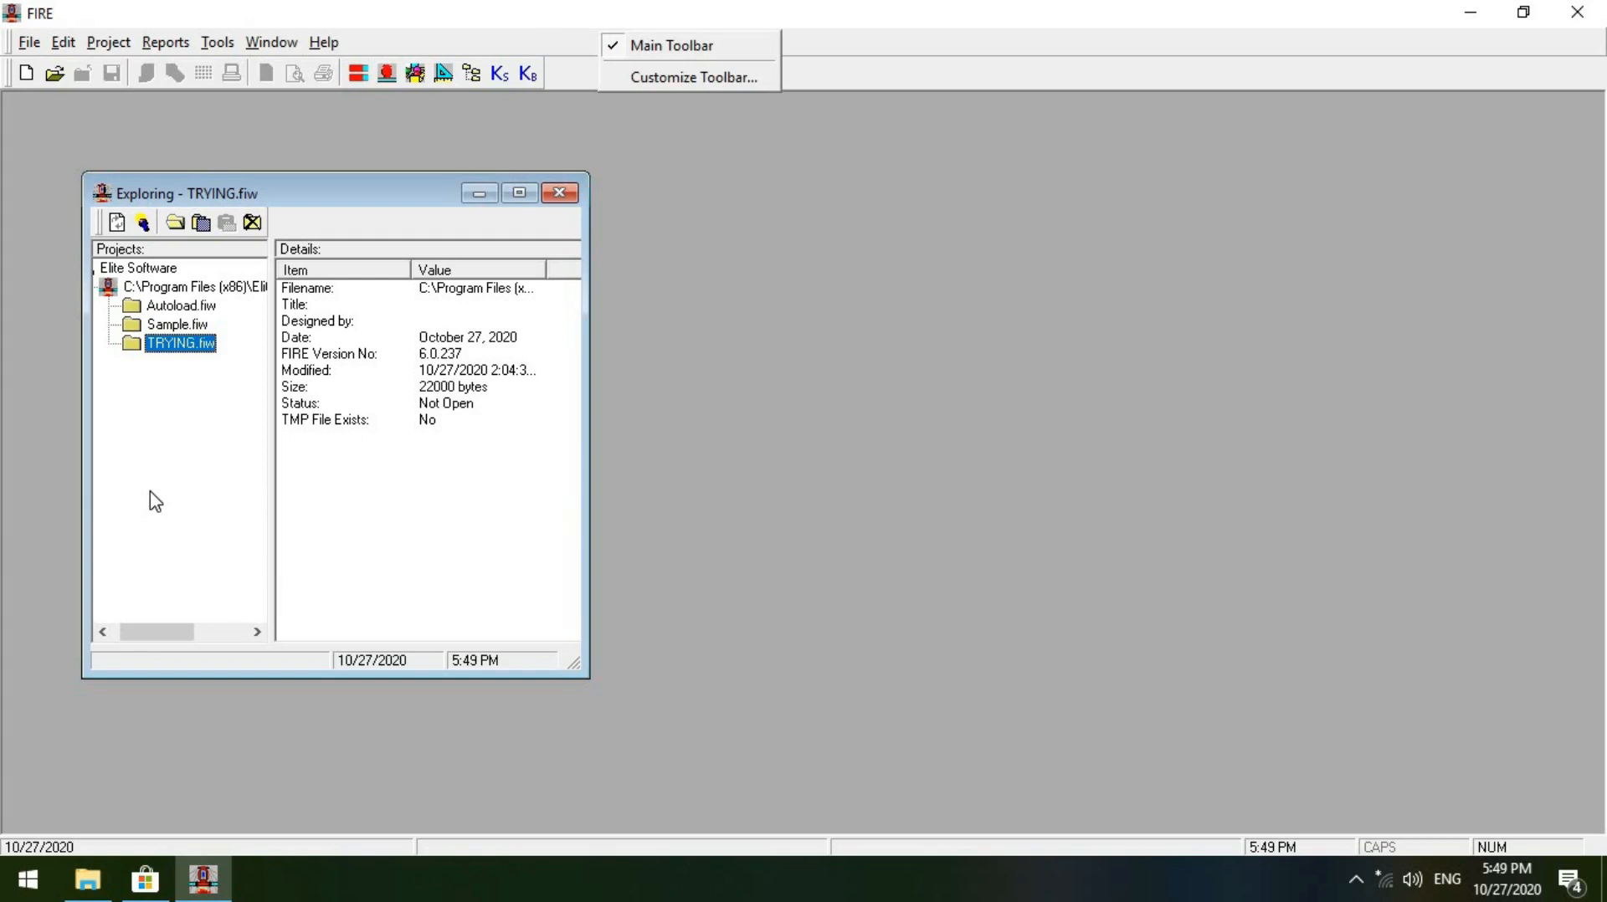
left_click(394, 631)
double_click(424, 536)
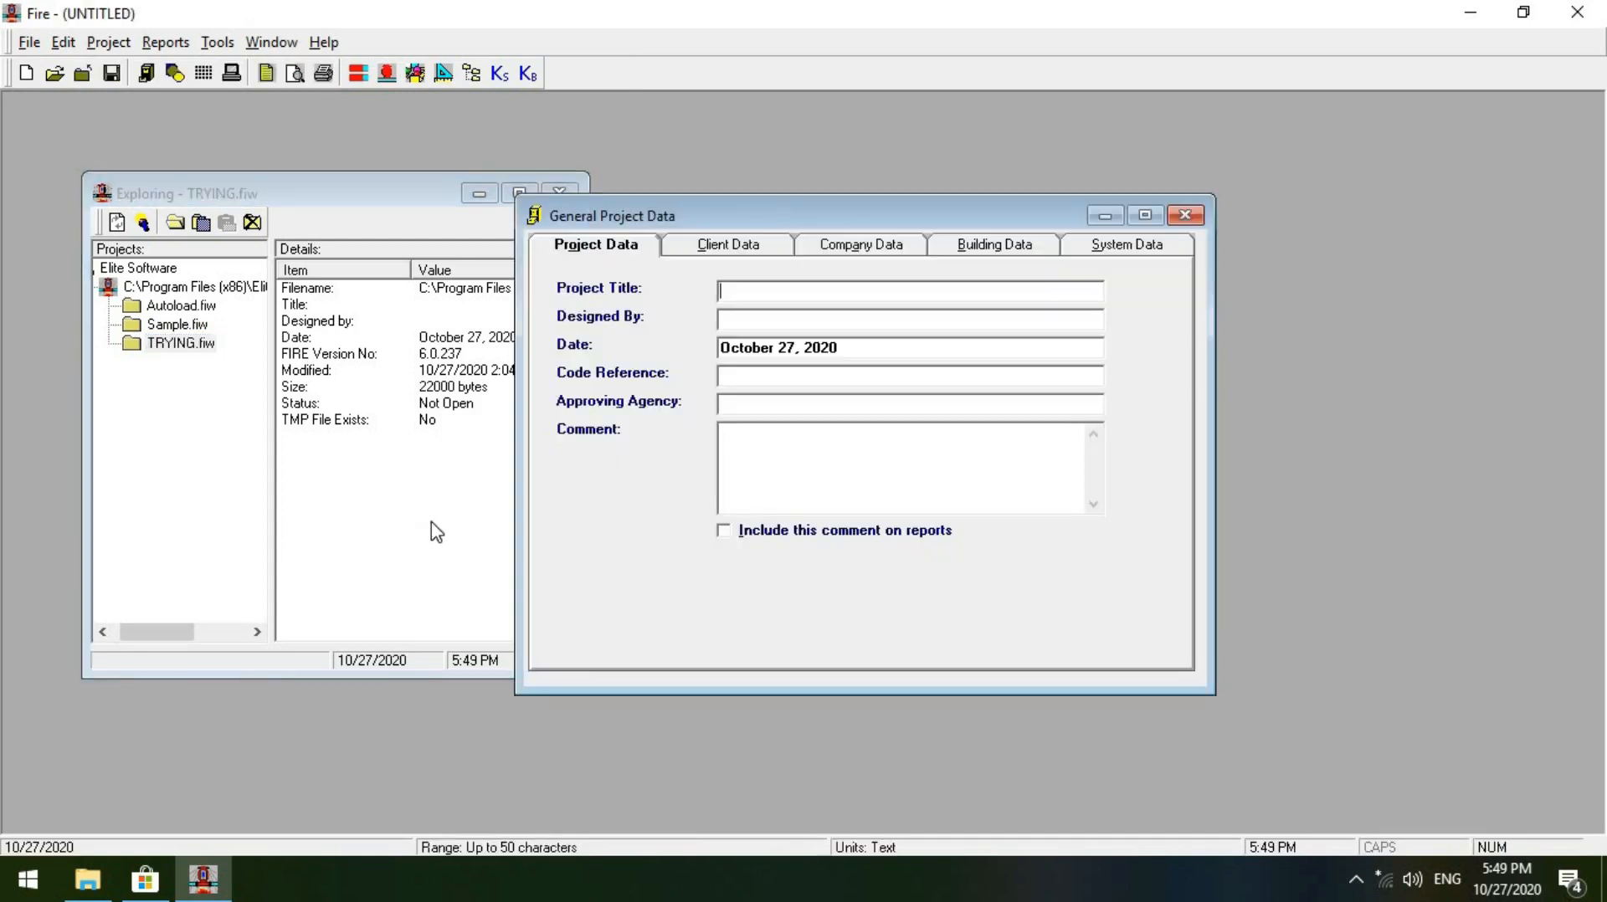
left_click(1185, 215)
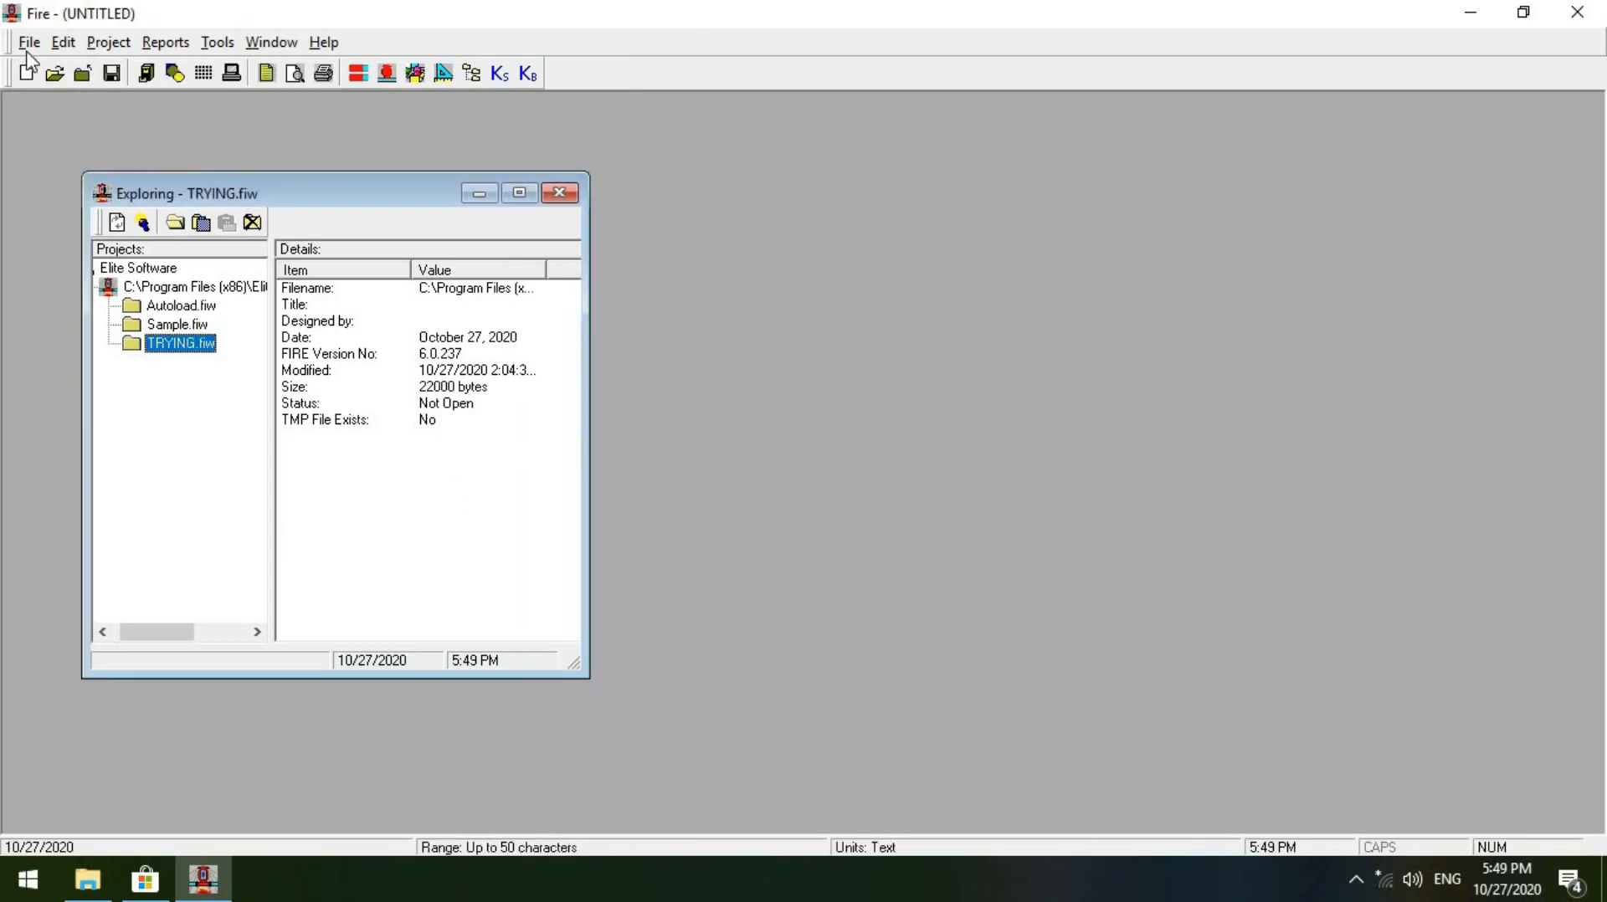
left_click(29, 42)
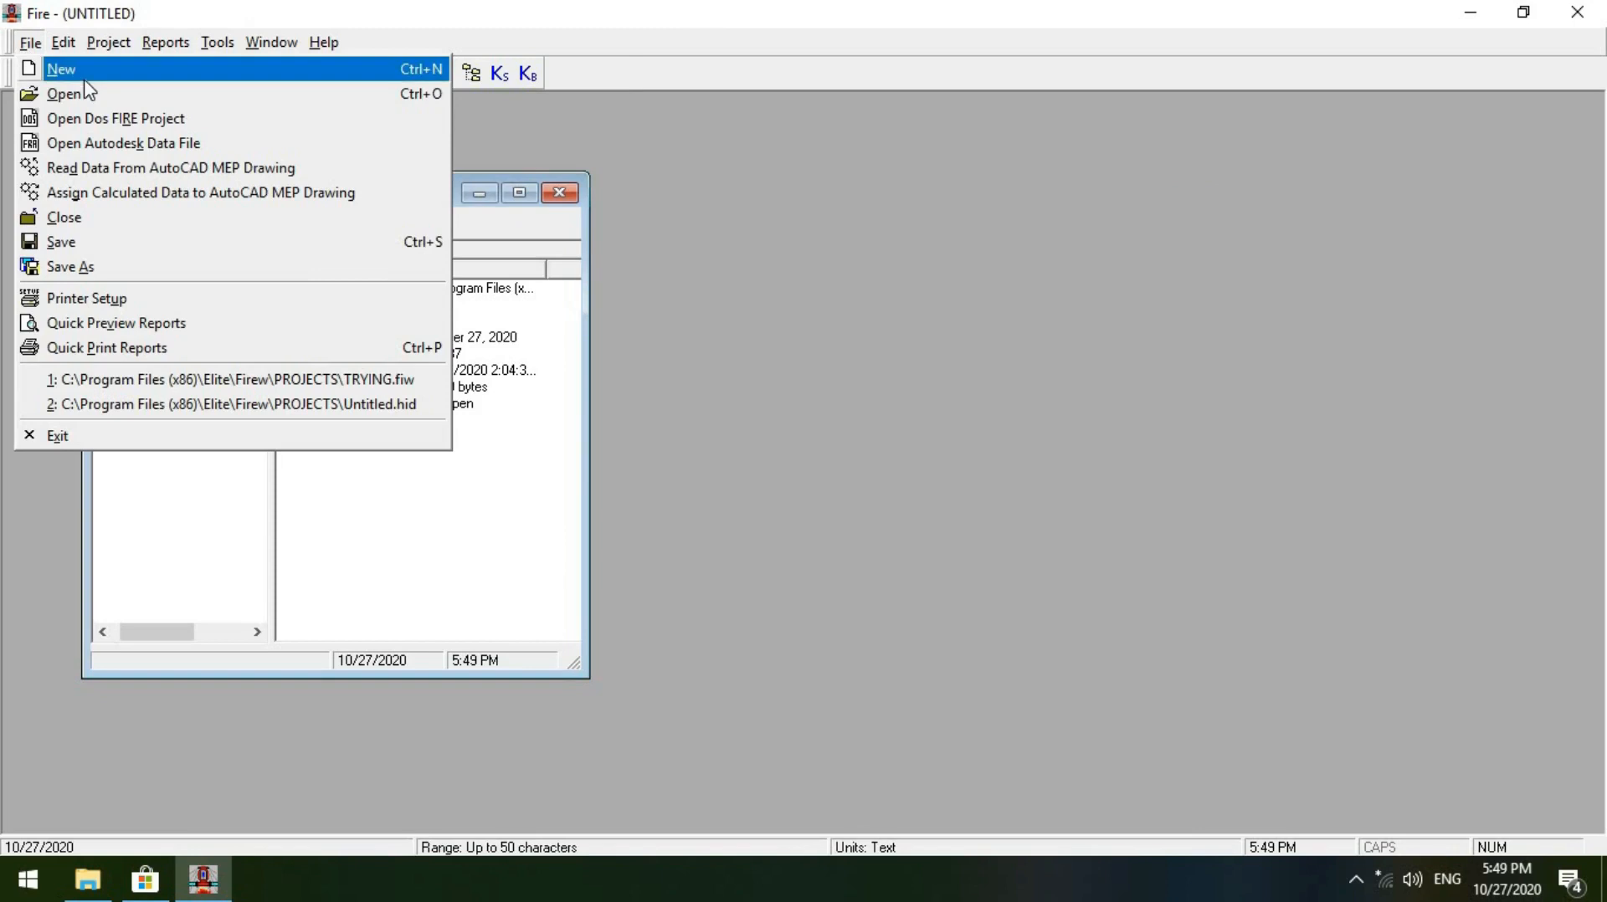
left_click(840, 308)
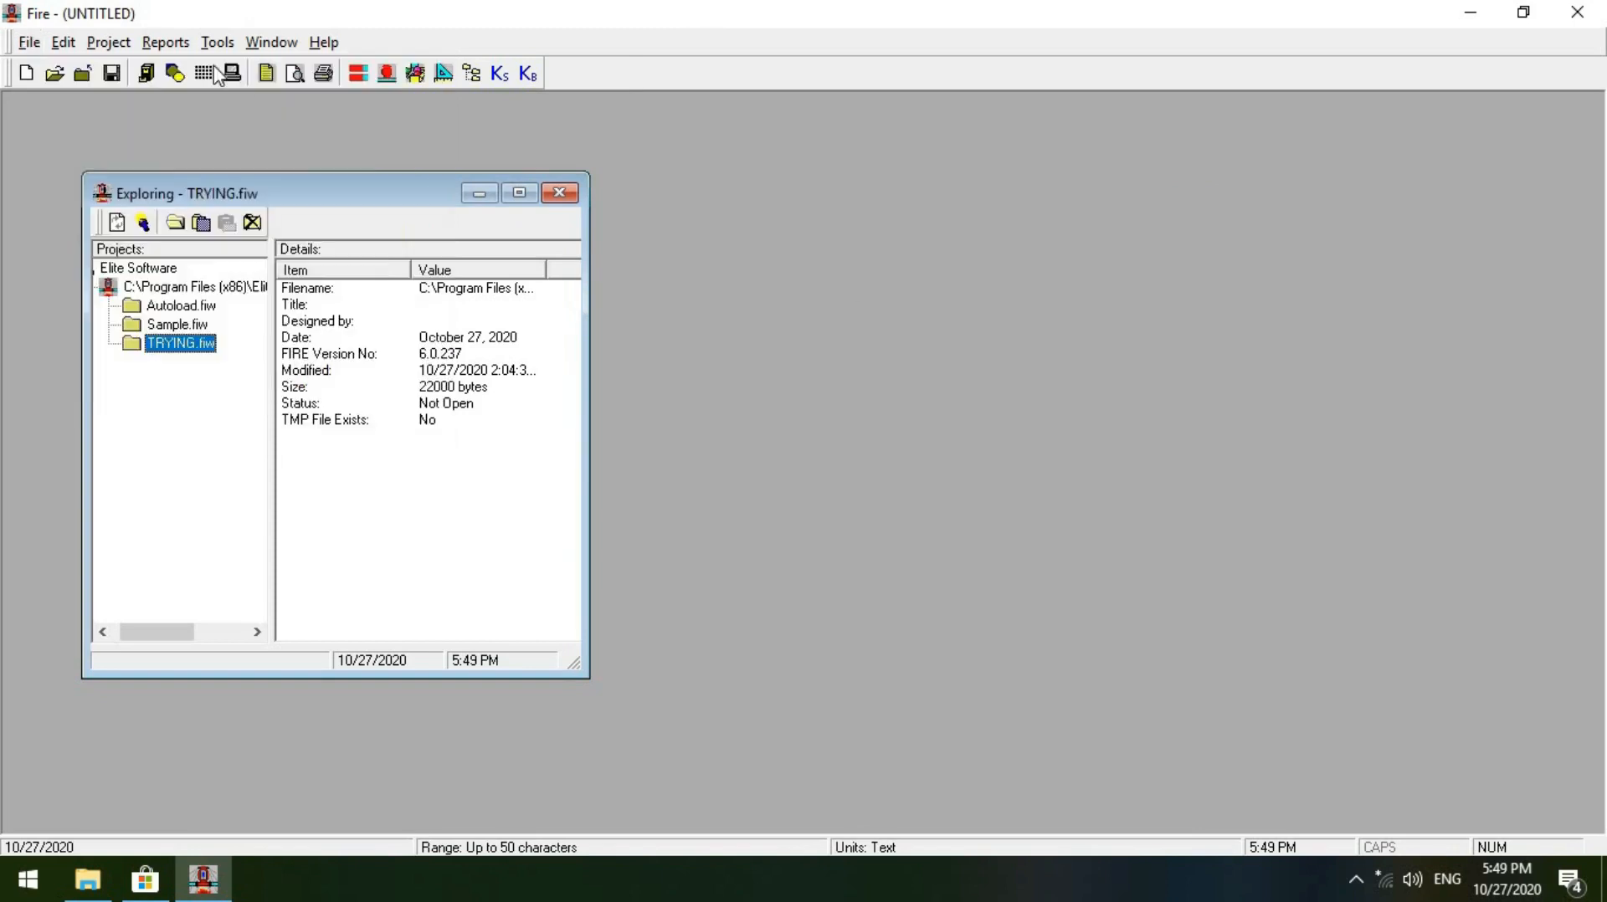
- Start a new project without saving the current untitled one, and enter TUTORIAL PROJECT as the project title
left_click(27, 75)
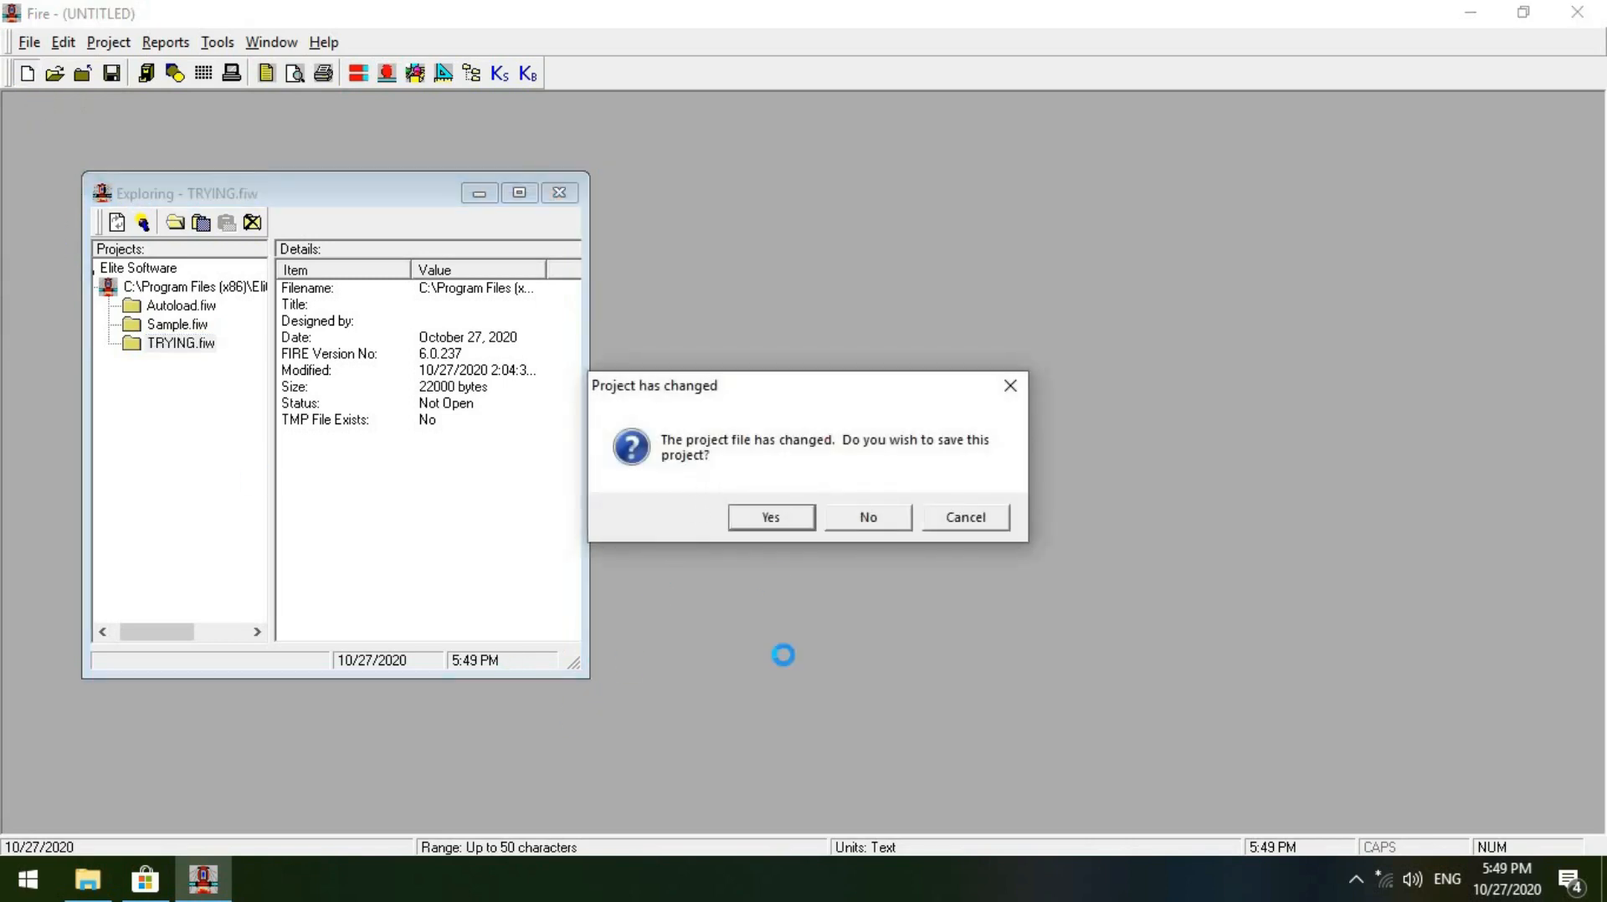
left_click(888, 521)
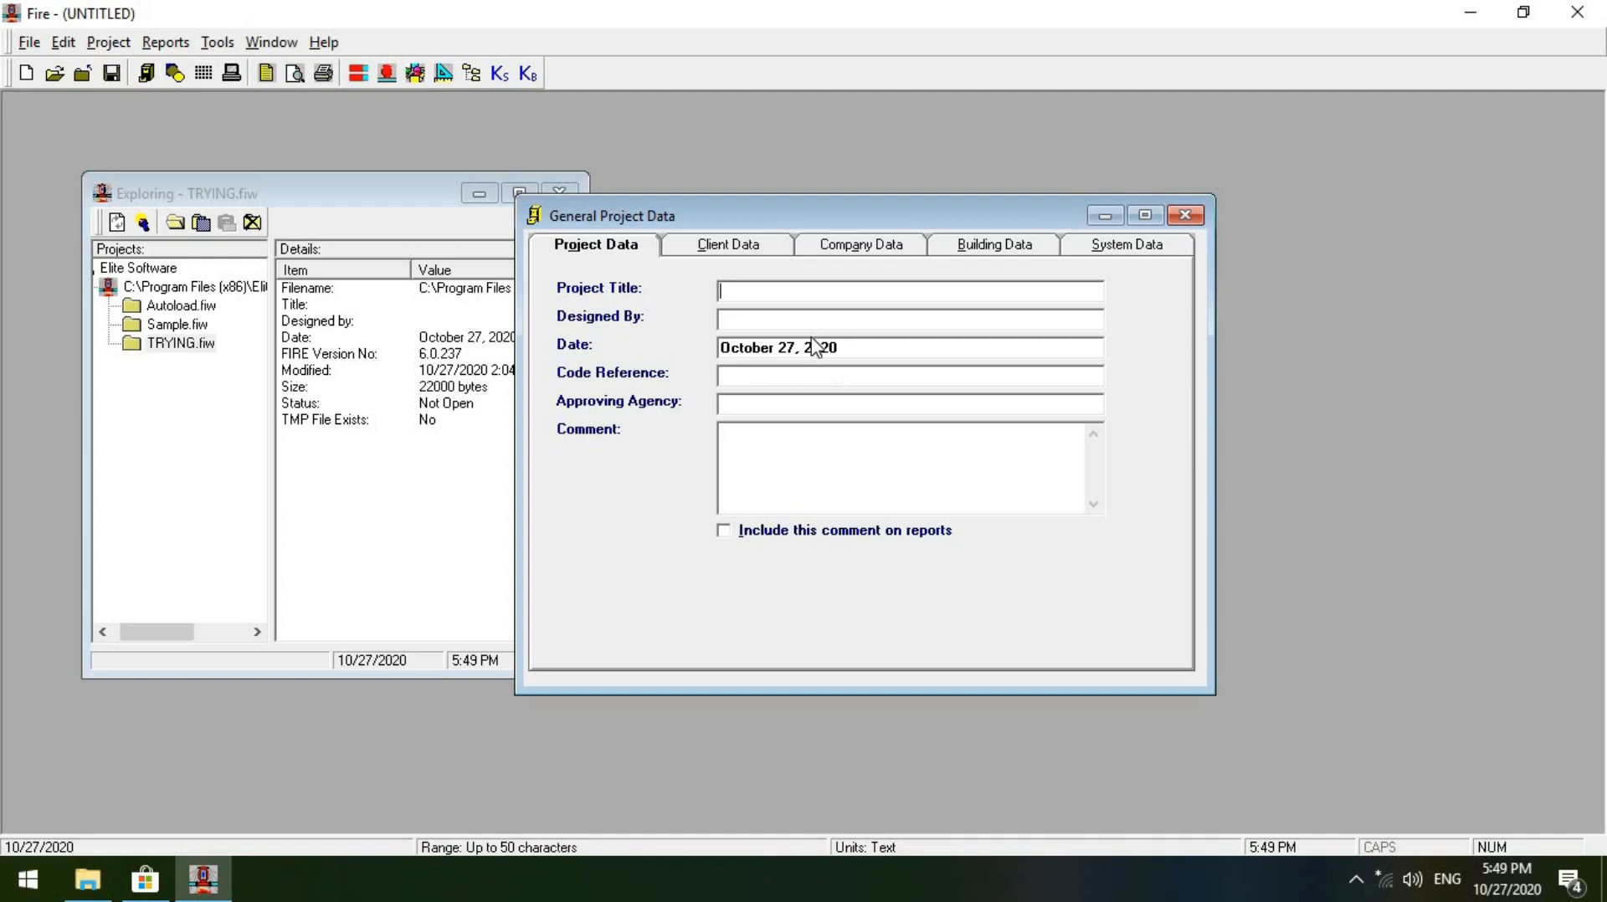
key("Caps_Lock")
type("TUTORI")
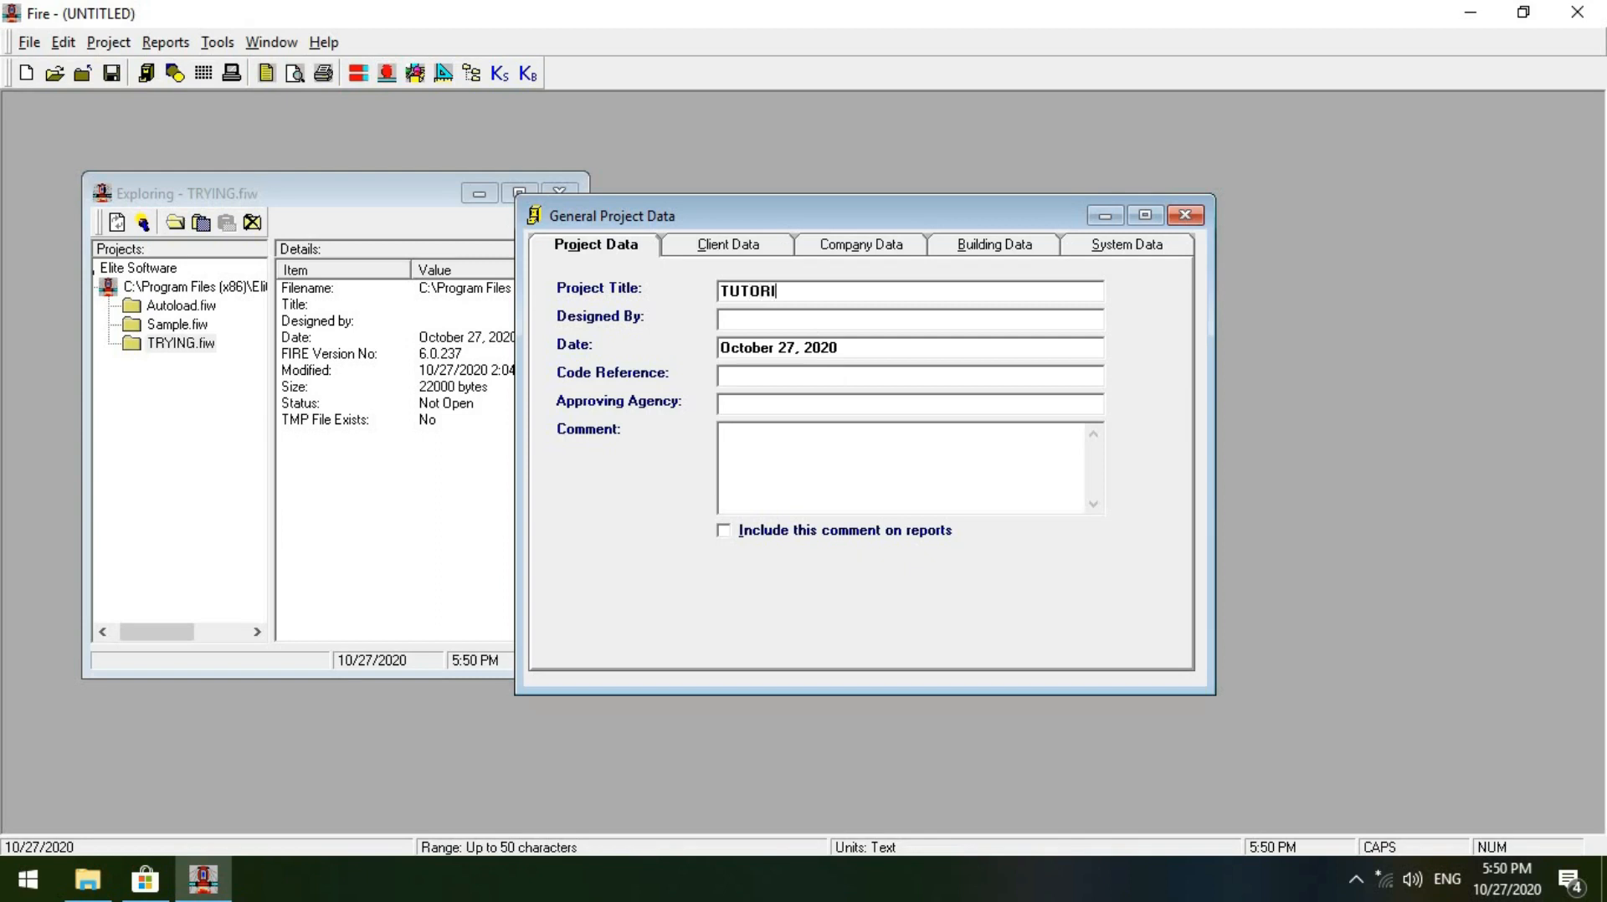
type("AL PROJECT")
- Clear the stray entry from the project date and enter the designer's title and name as the project designer
left_click(748, 321)
key("Tab")
type("Ha")
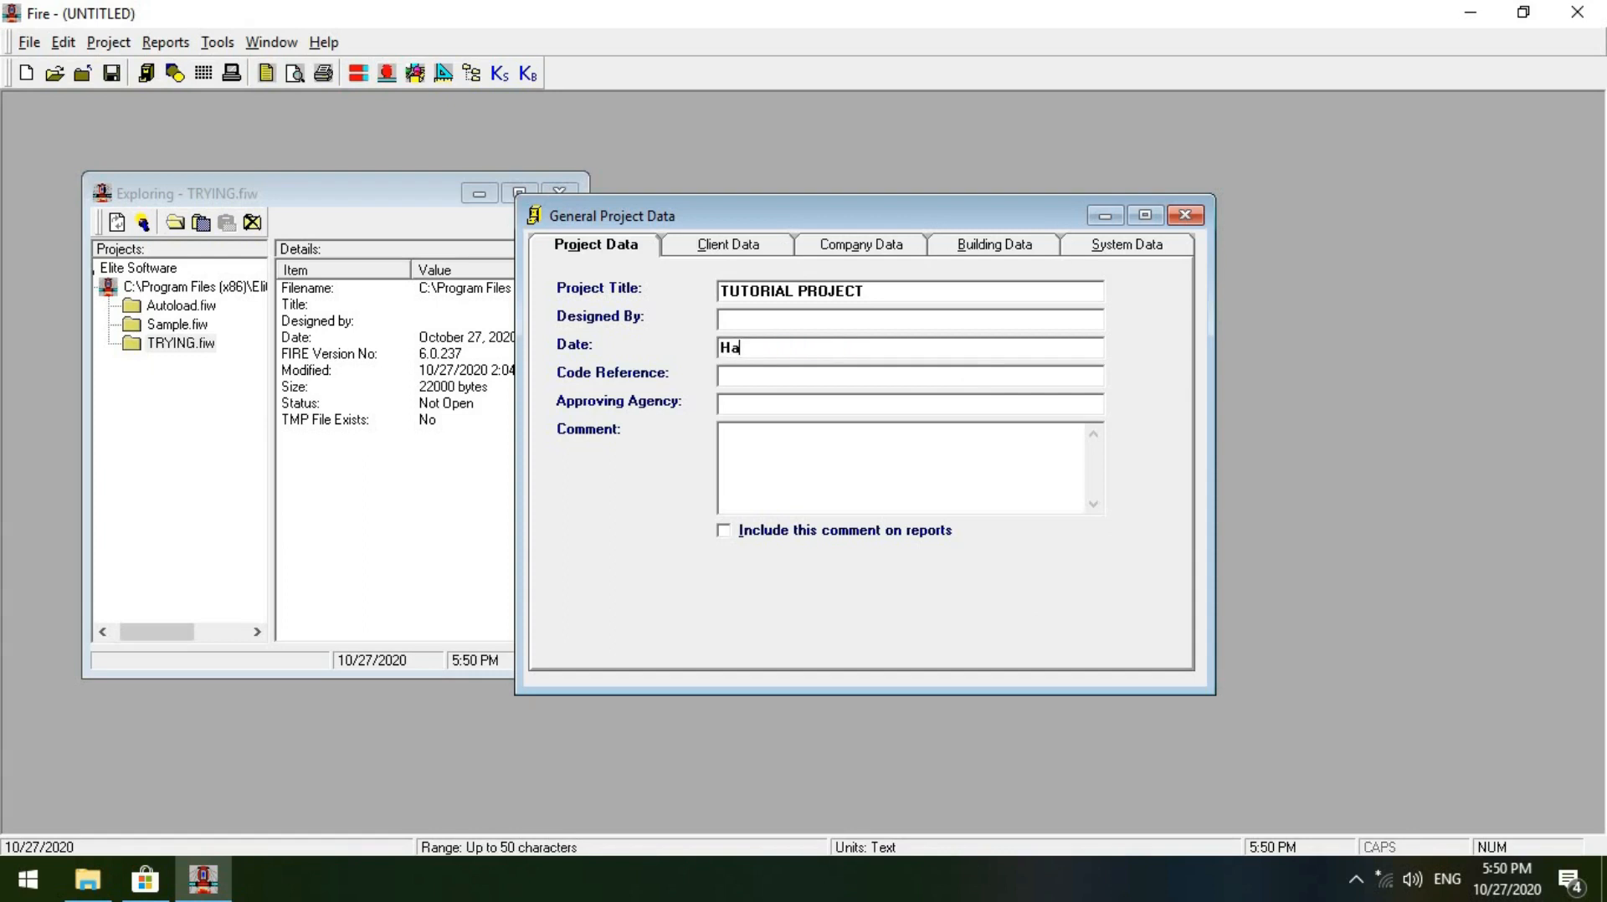
key("BackSpace")
key("BackSpace")
type("Engr.")
type("Engr")
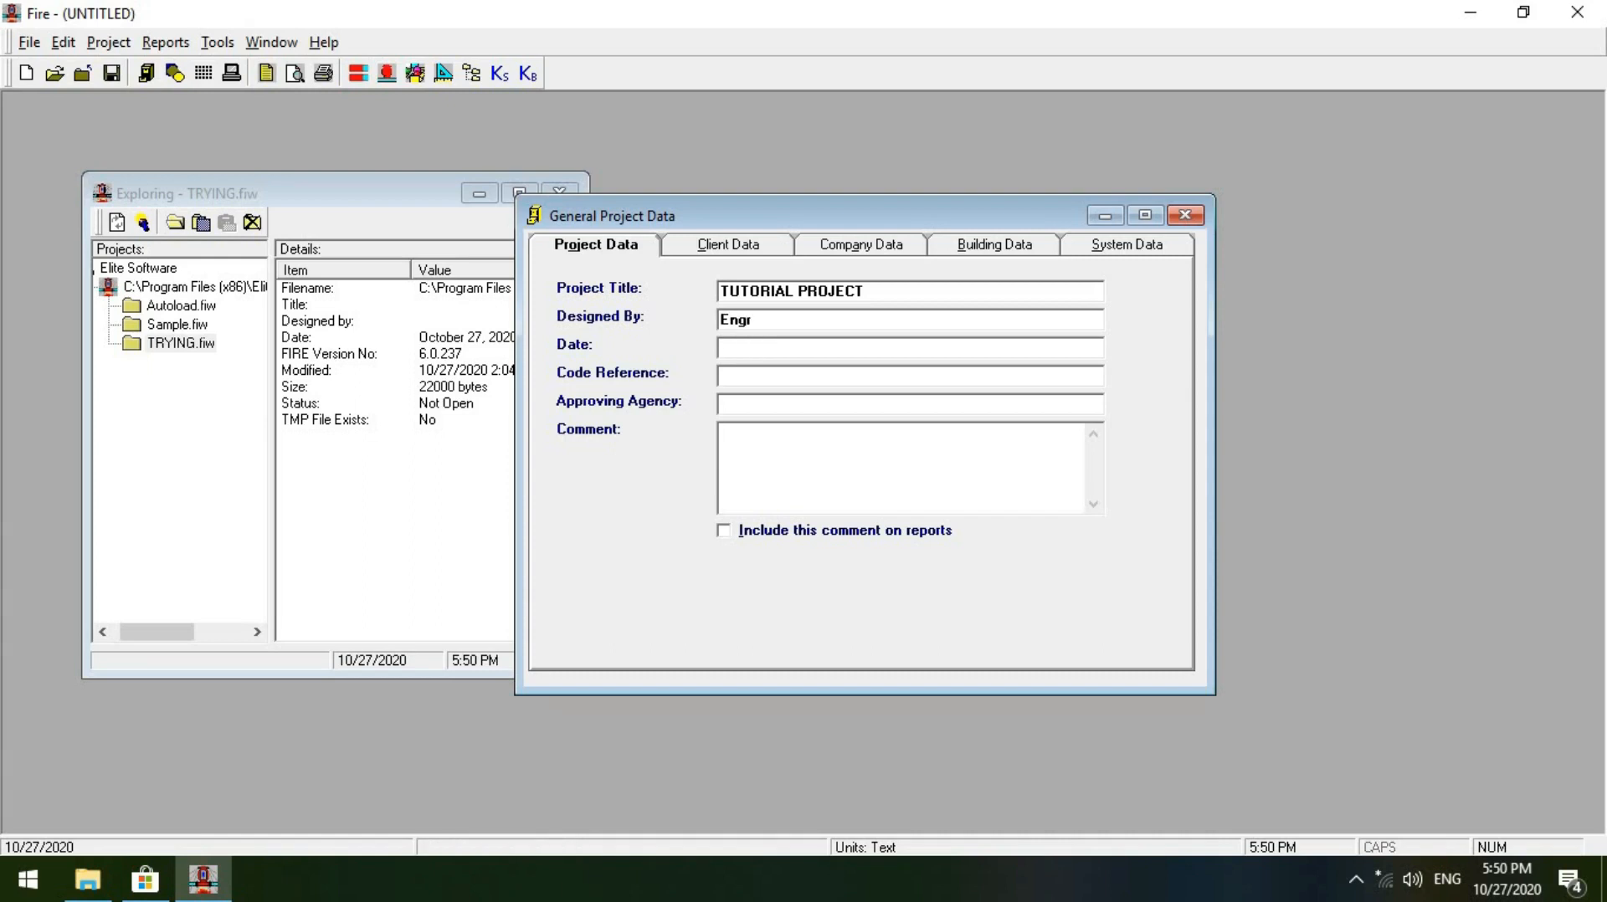
type(". Tunde")
- Enter October 27, 2020 as the project date
left_click(742, 350)
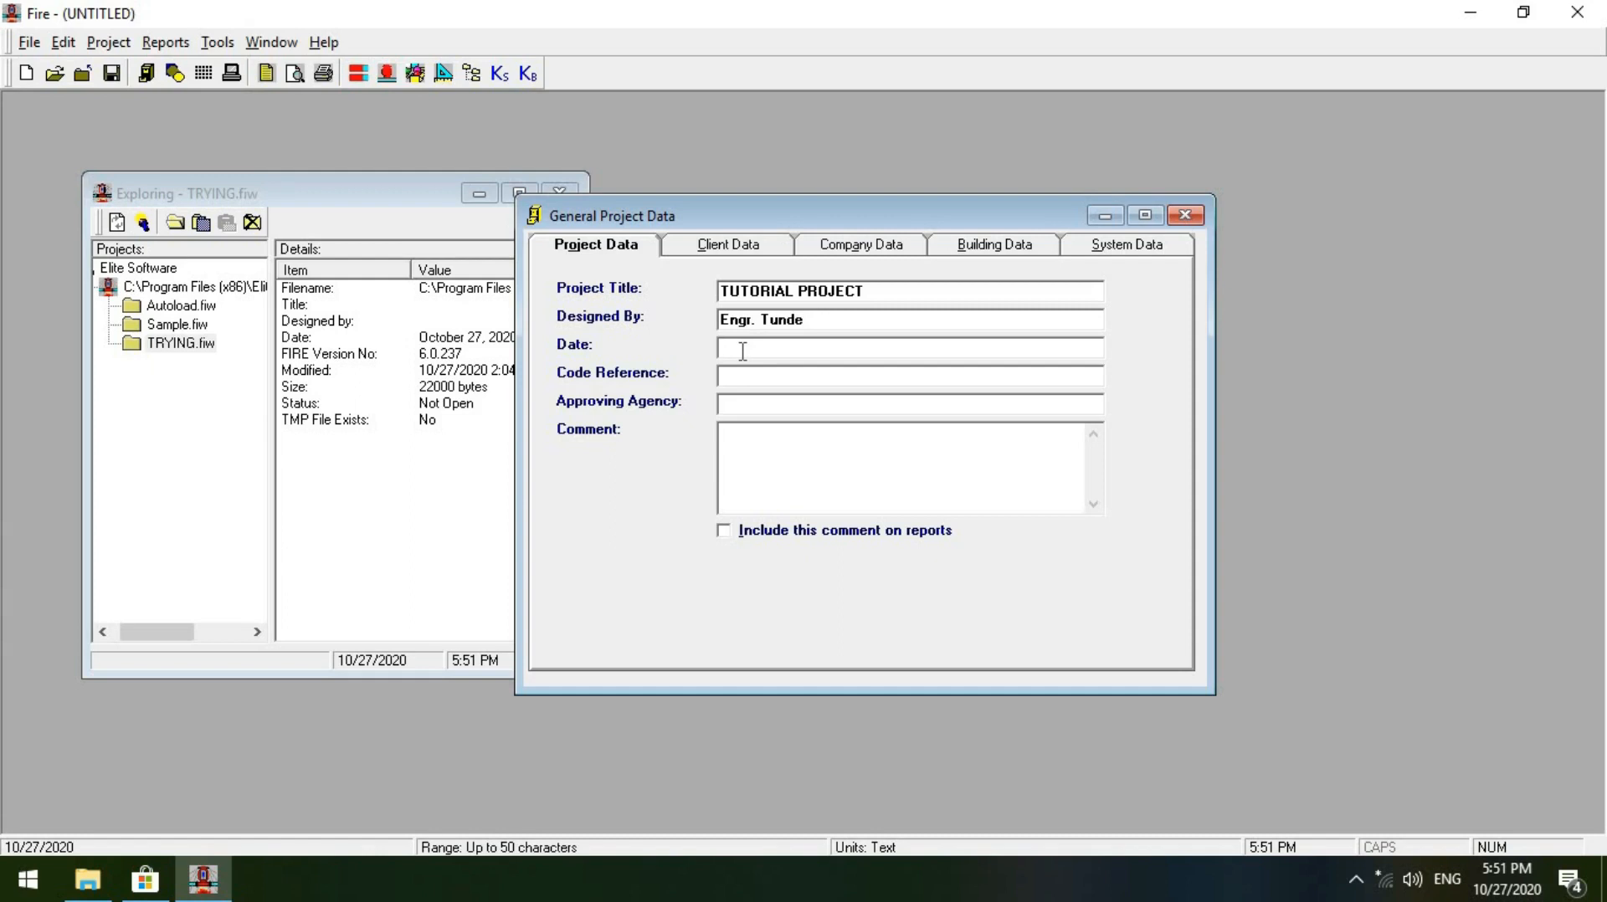
type("0")
type("t.")
key("Caps_Lock")
type("27")
key("Caps_Lock")
type(", 2020")
- Enter TP as the project's code reference and FCDA as the approving agency
left_click(792, 378)
type("tpo")
key("BackSpace")
type("01")
key("BackSpace")
key("BackSpace")
key("Caps_Lock")
type("TP")
type("FCDA")
- Fill in the client data for SHERATON and the company data for JAAL CONSULT, including both addresses and the company representative's name
left_click(740, 248)
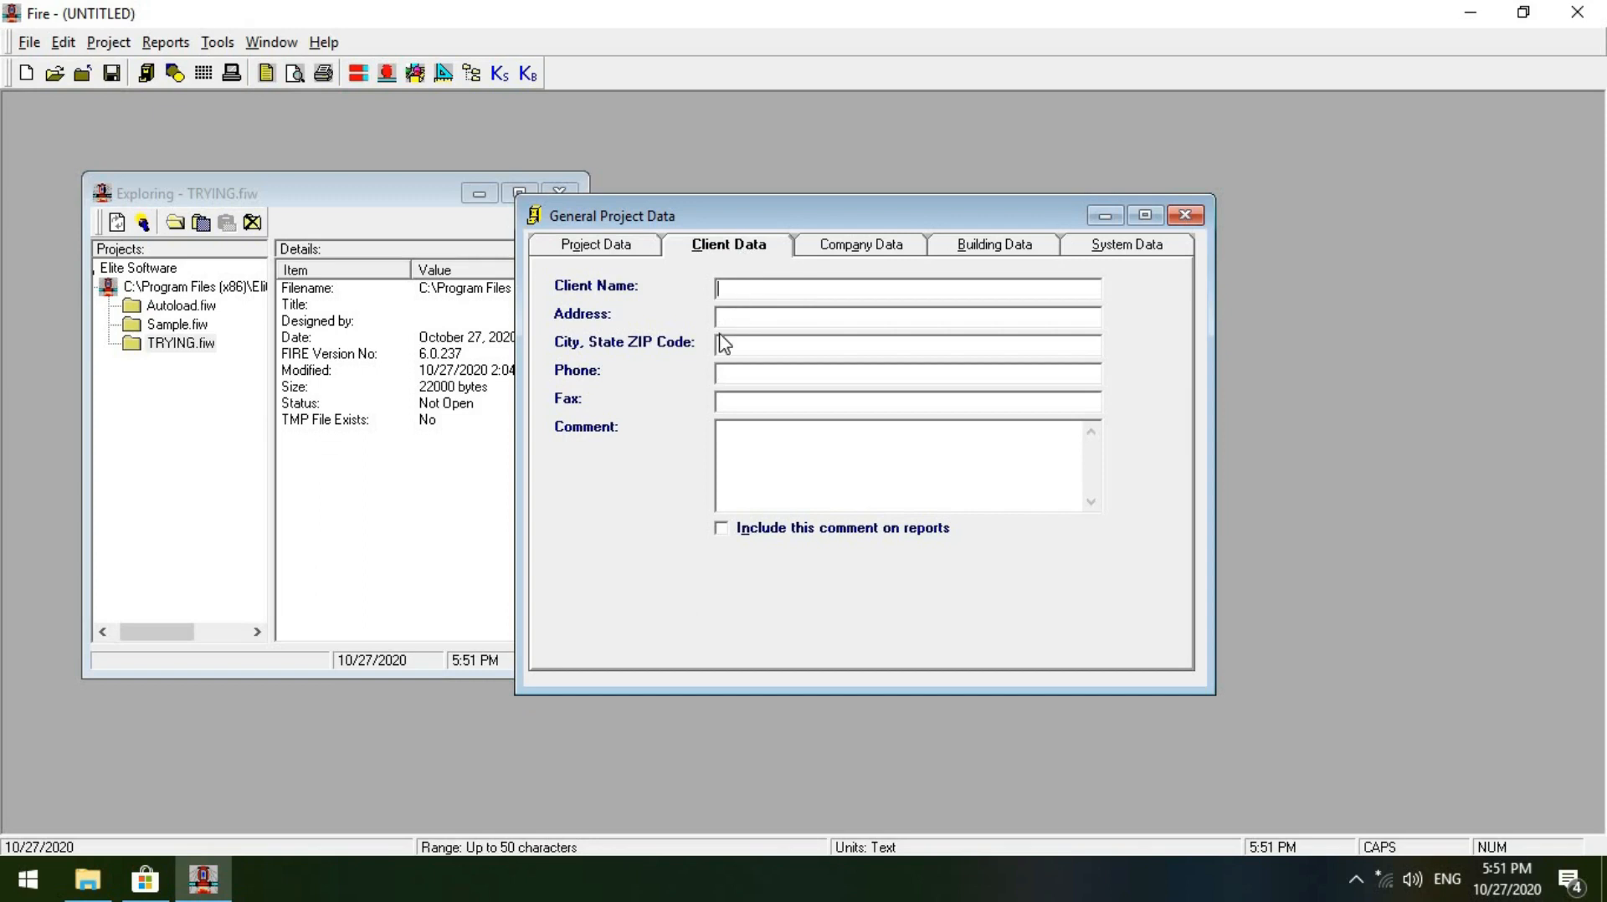
type("SHERATON")
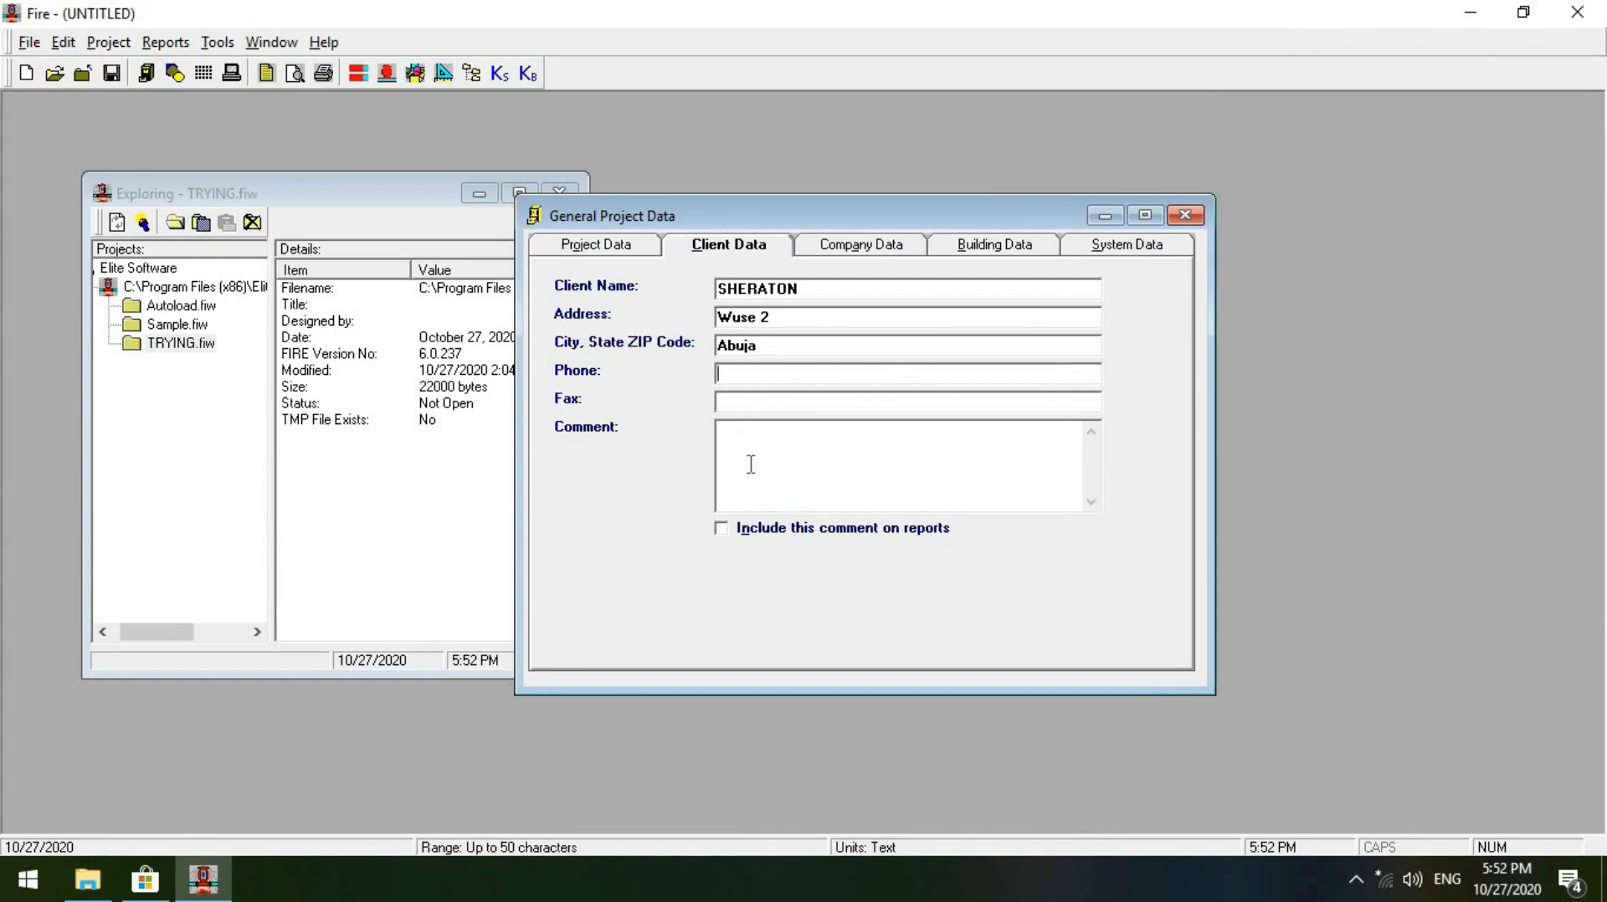
left_click(868, 250)
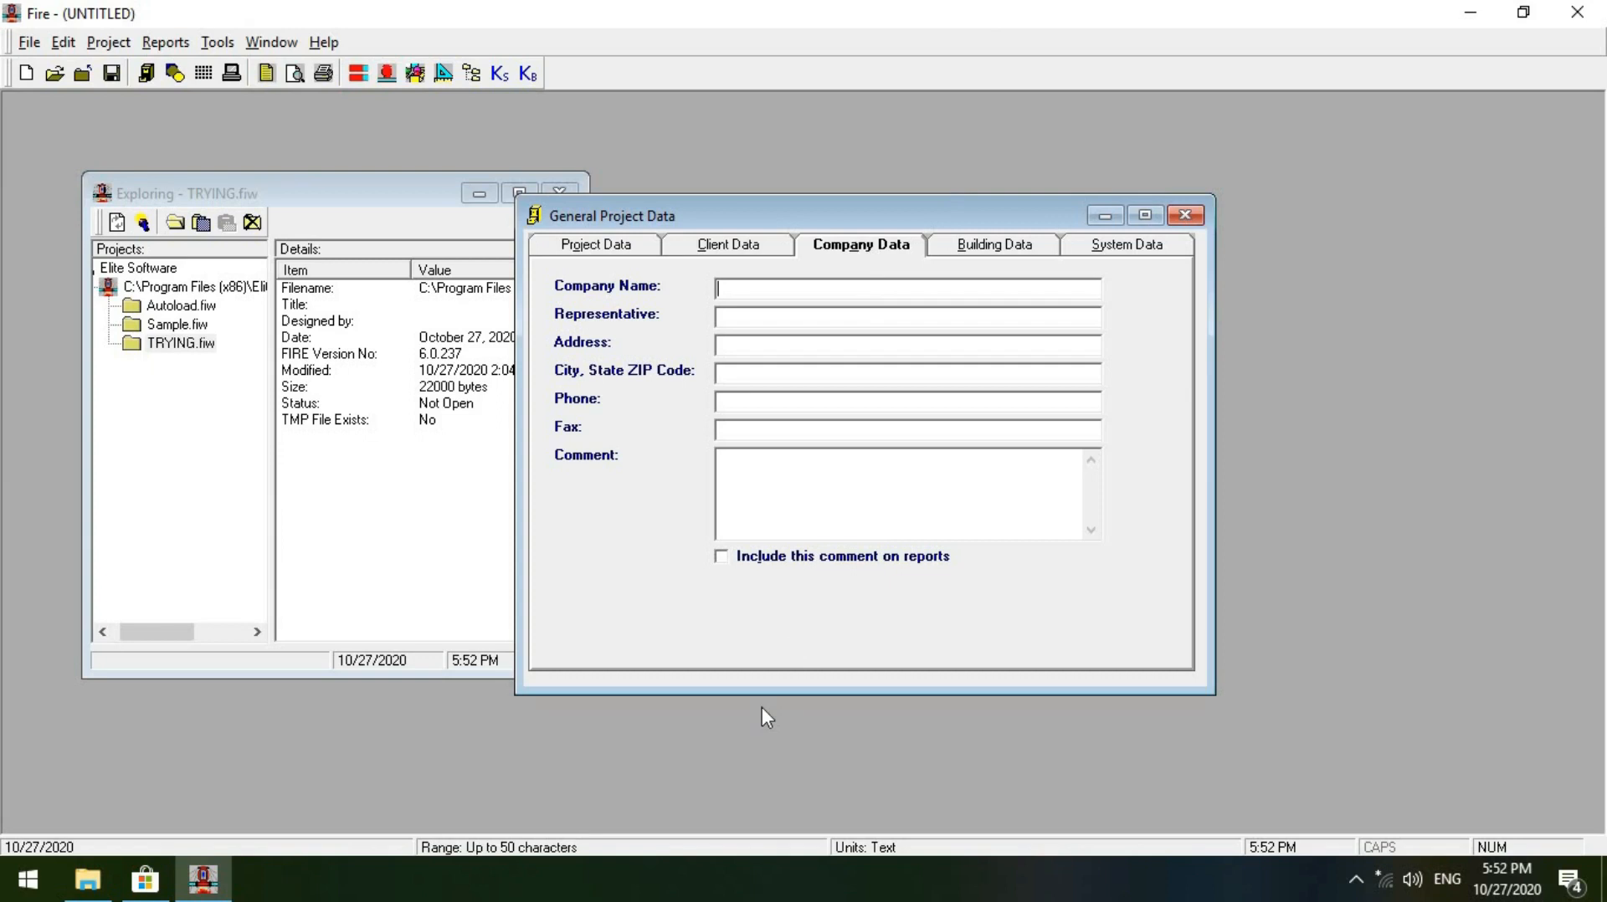
key("Caps_Lock")
type("JAAL CONSULT")
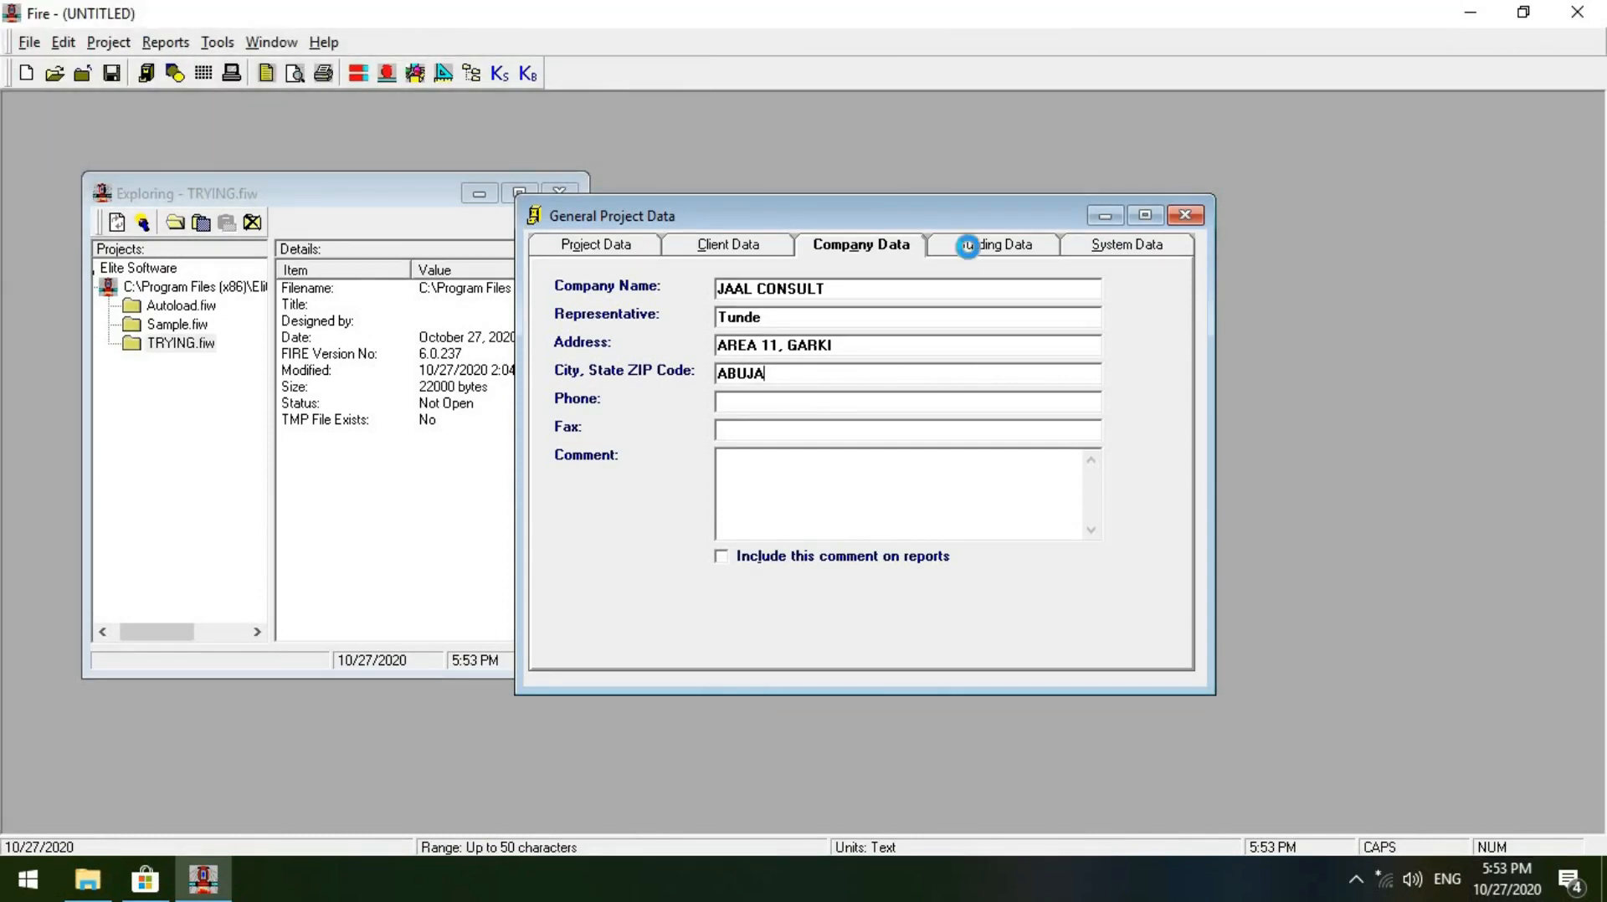
- Enter SHERATON as the building name in the building data, and open the project's system data
left_click(968, 245)
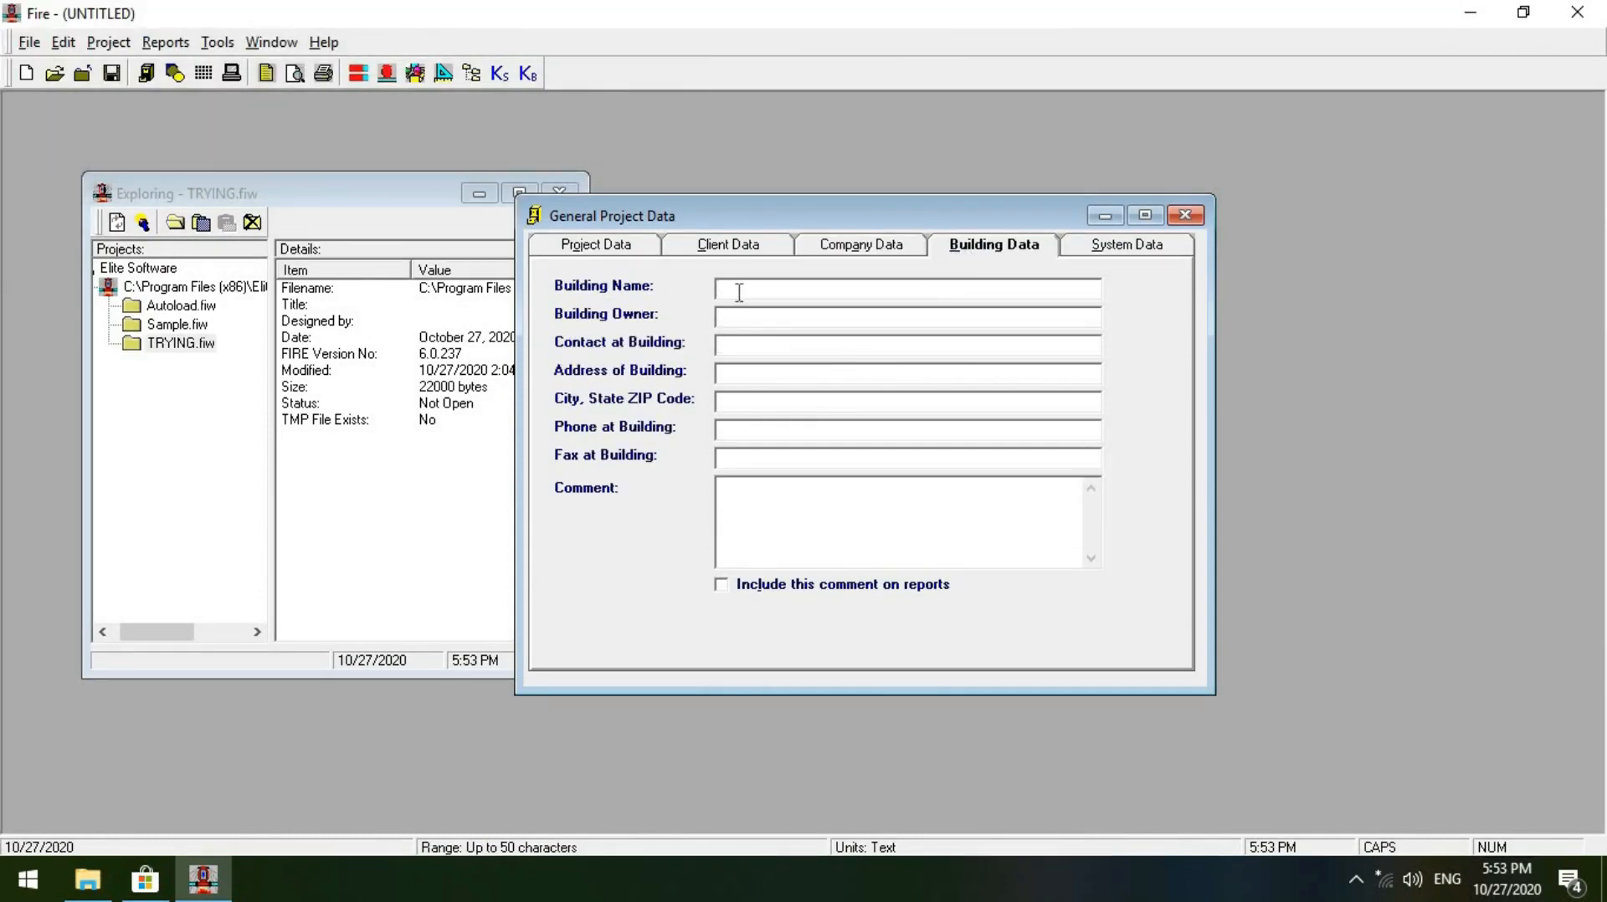
type("SHERA")
type("SHERAT")
type("ON")
left_click(1120, 255)
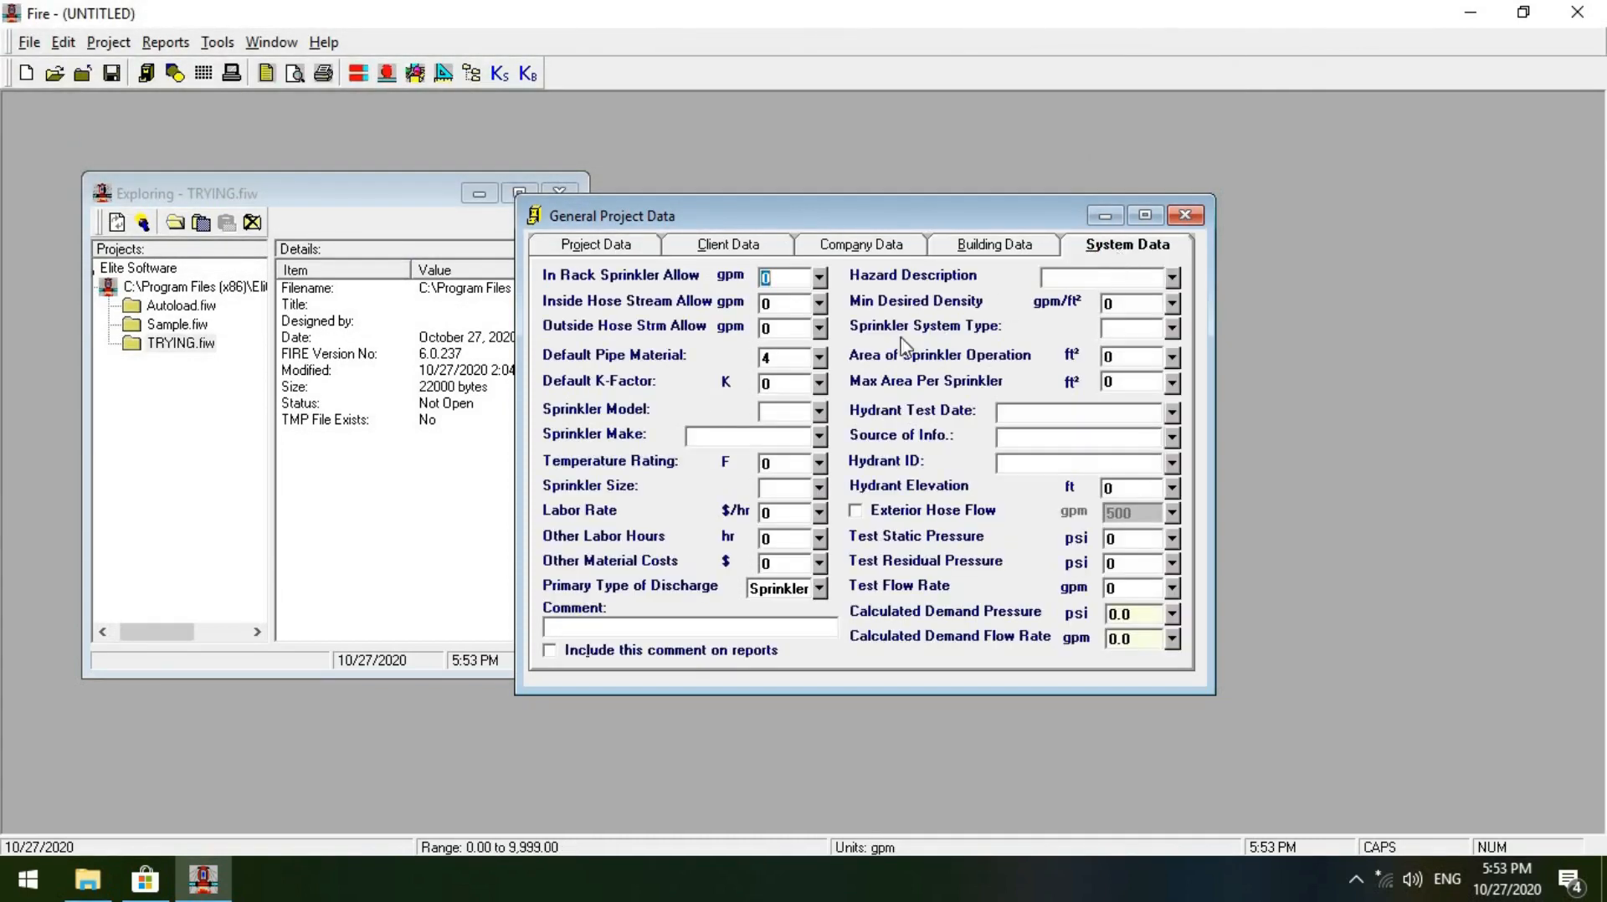